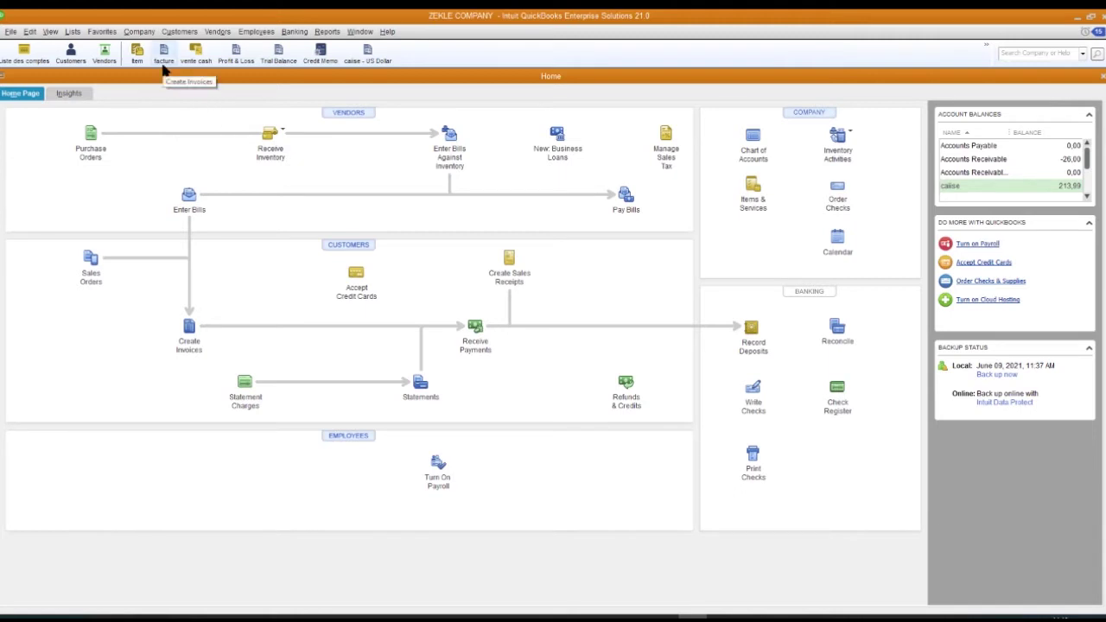
Open the customer list and review the transactions of the customer billed in euros.
{"action": "left_click", "coordinate": [71, 54]}
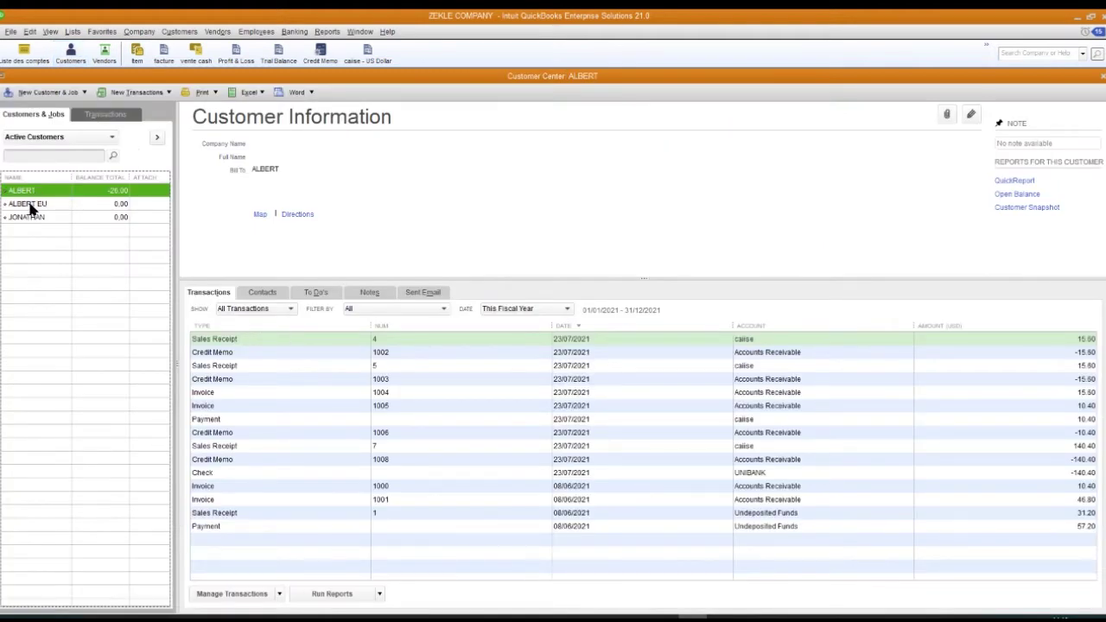
{"action": "left_click", "coordinate": [32, 204]}
{"action": "right_click", "coordinate": [31, 209]}
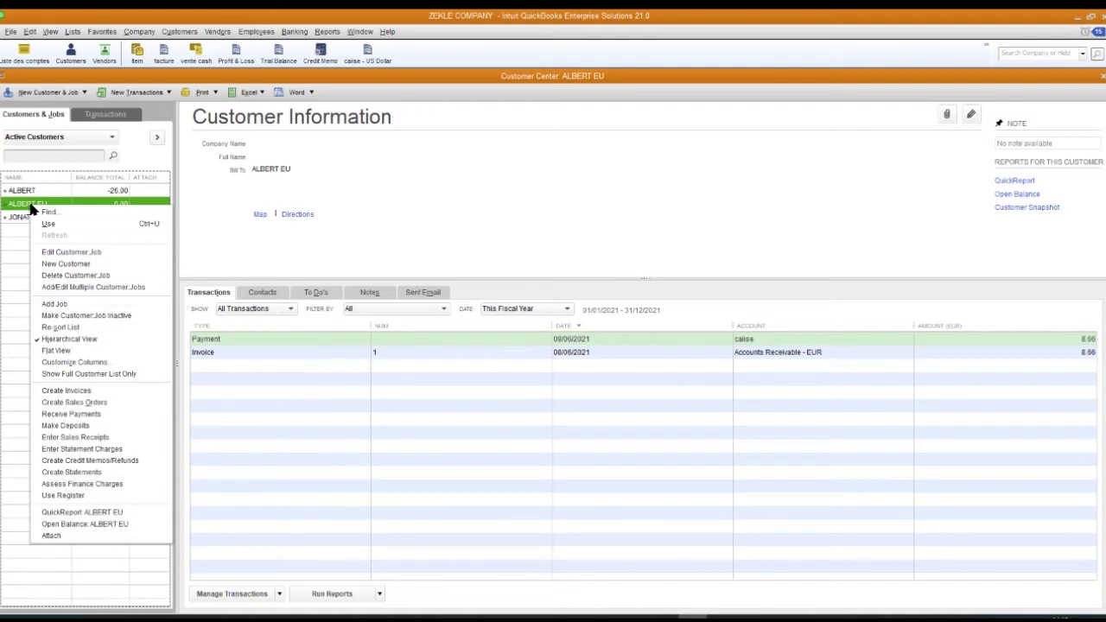
{"action": "left_click", "coordinate": [14, 210]}
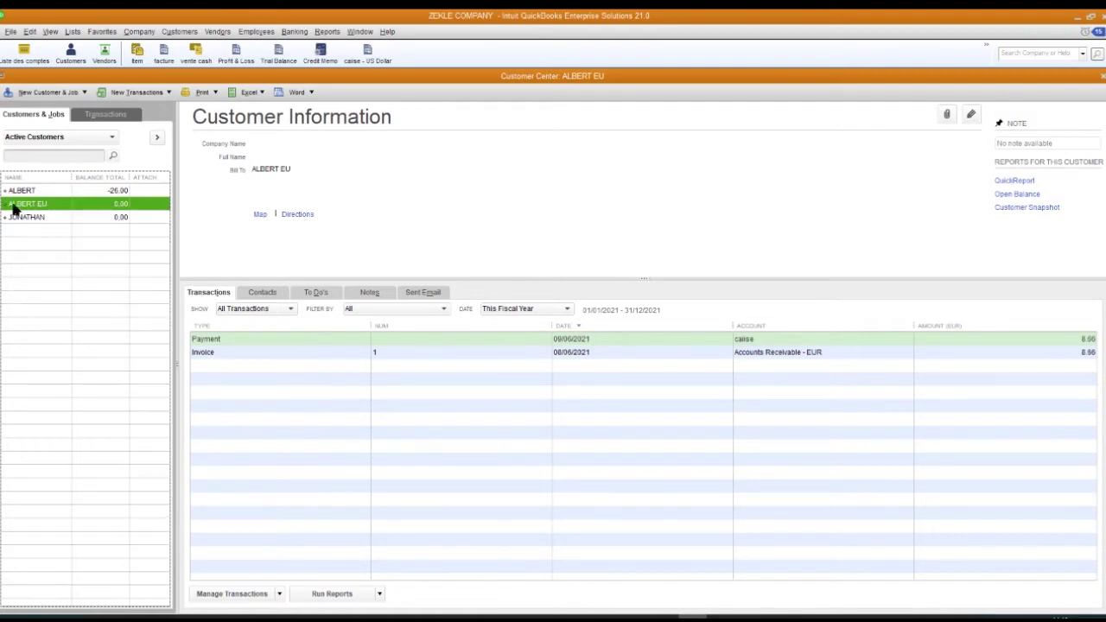
{"action": "double_click", "coordinate": [14, 210]}
{"action": "left_click", "coordinate": [297, 408]}
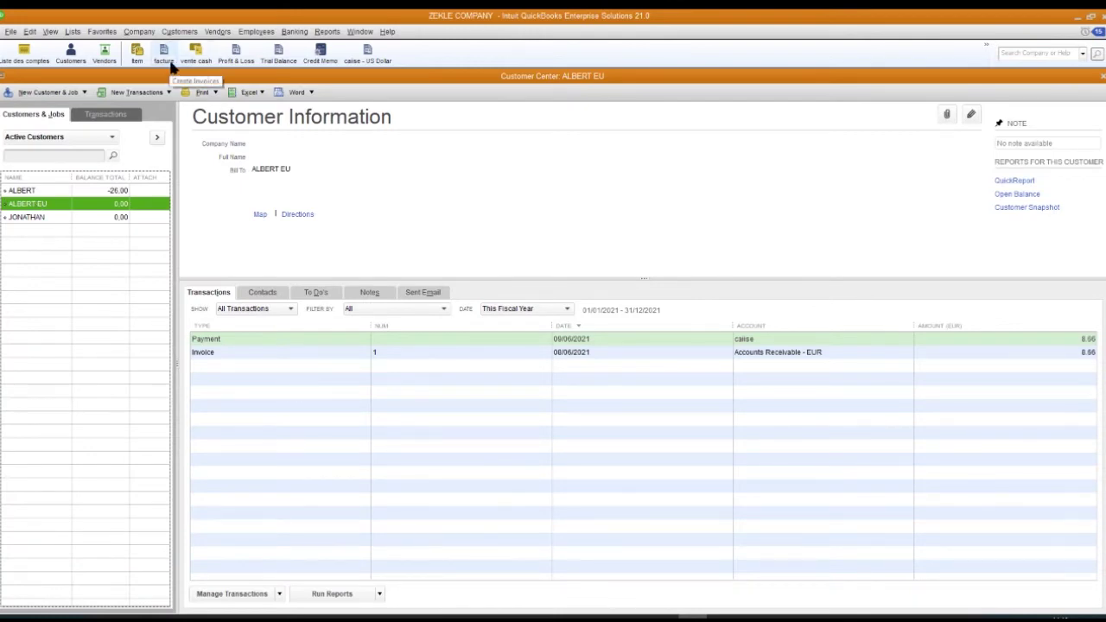
Start a new sales receipt and assign it to the customer billed in EUR.
{"action": "left_click", "coordinate": [198, 55]}
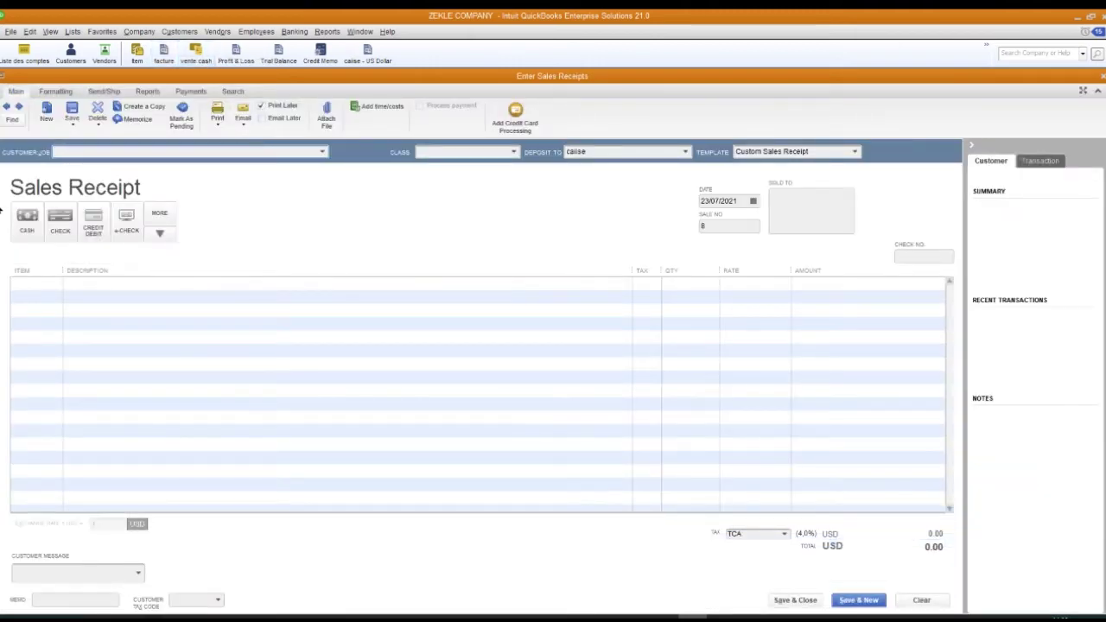
{"action": "left_click", "coordinate": [88, 150]}
{"action": "type", "text": "ALBERT"}
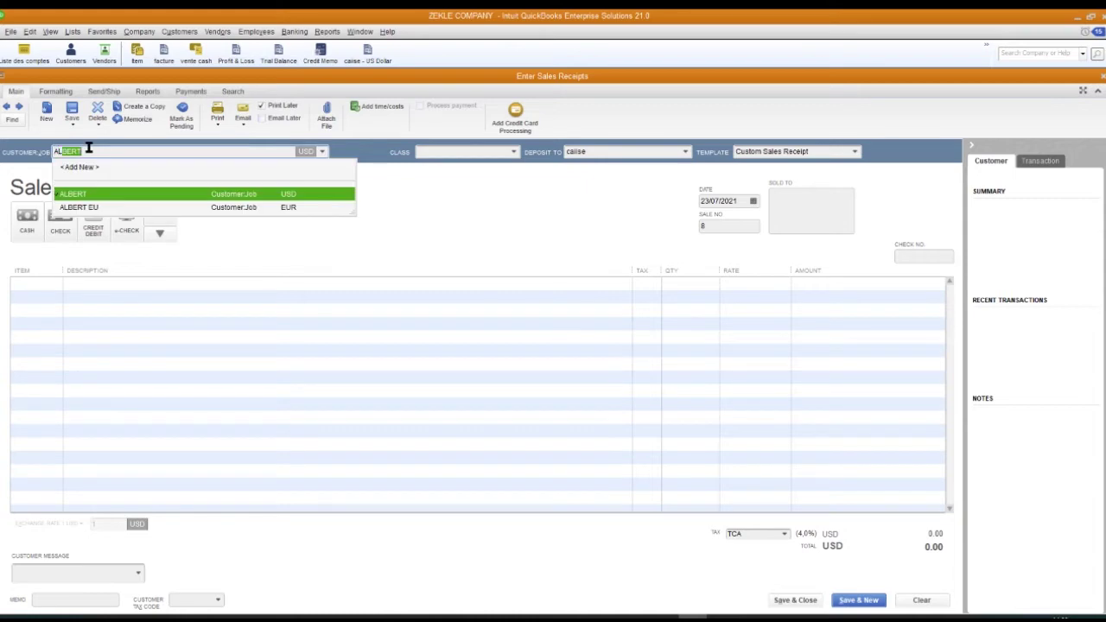
{"action": "key", "text": "Tab"}
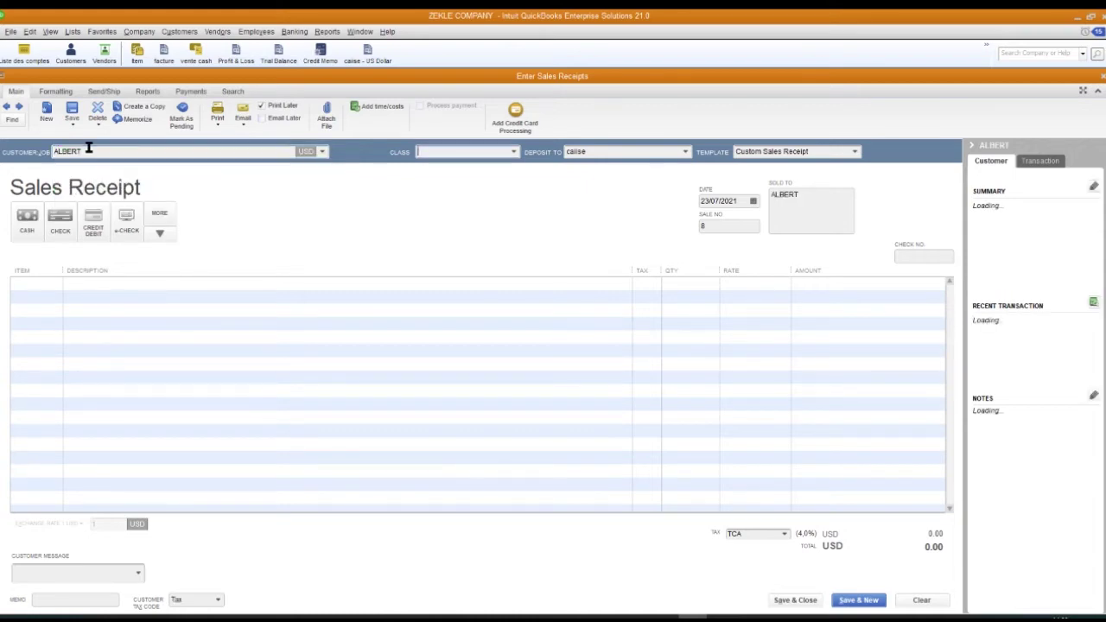
{"action": "left_click", "coordinate": [323, 152]}
{"action": "left_click", "coordinate": [98, 203]}
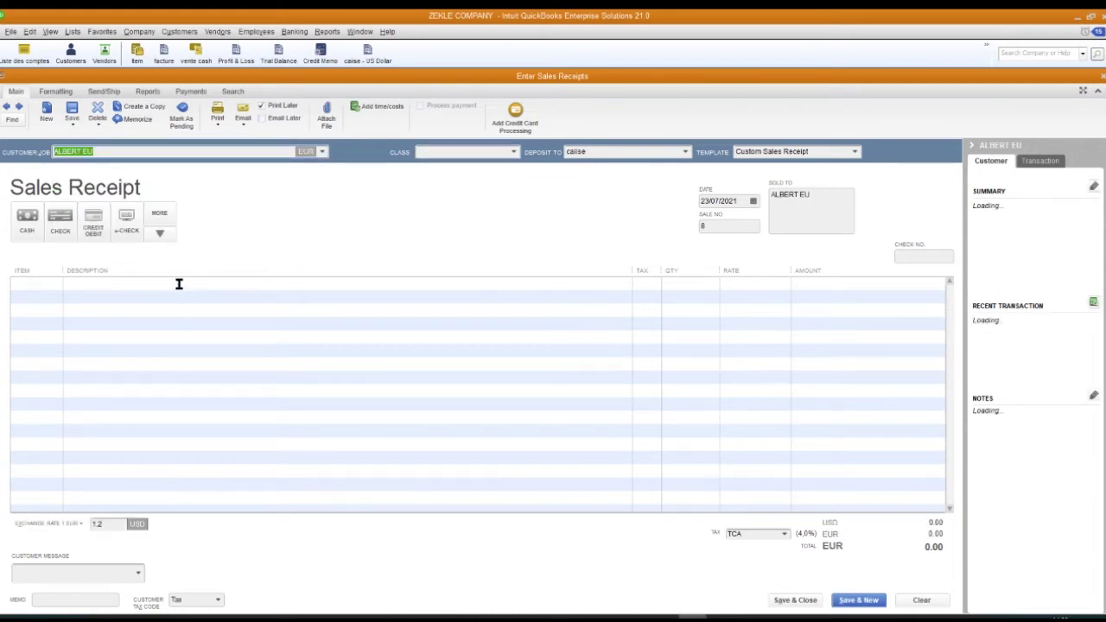
Add the item pantalon with quantity 9, check its current availability, and save the sales receipt.
{"action": "left_click", "coordinate": [46, 283]}
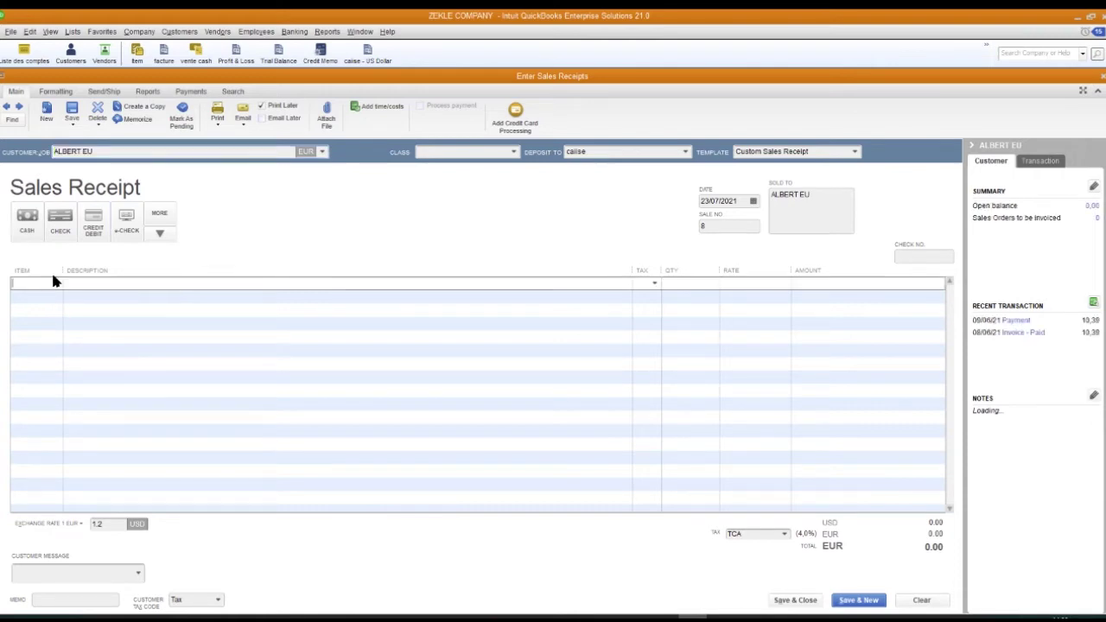
{"action": "type", "text": "pantalon"}
{"action": "key", "text": "Tab"}
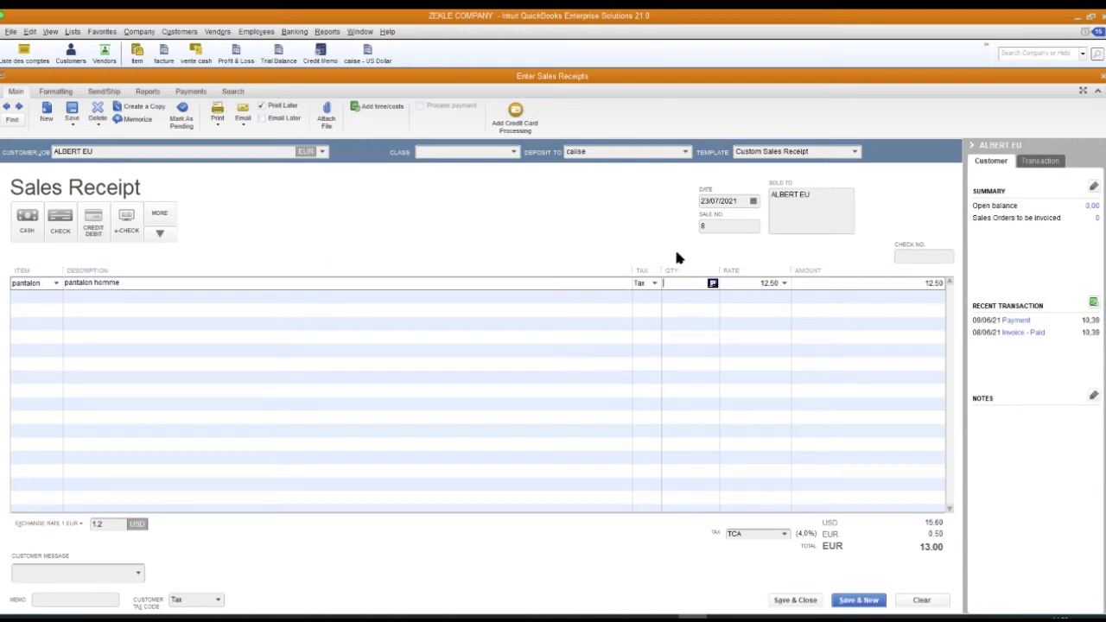
{"action": "type", "text": "2"}
{"action": "left_click", "coordinate": [713, 285]}
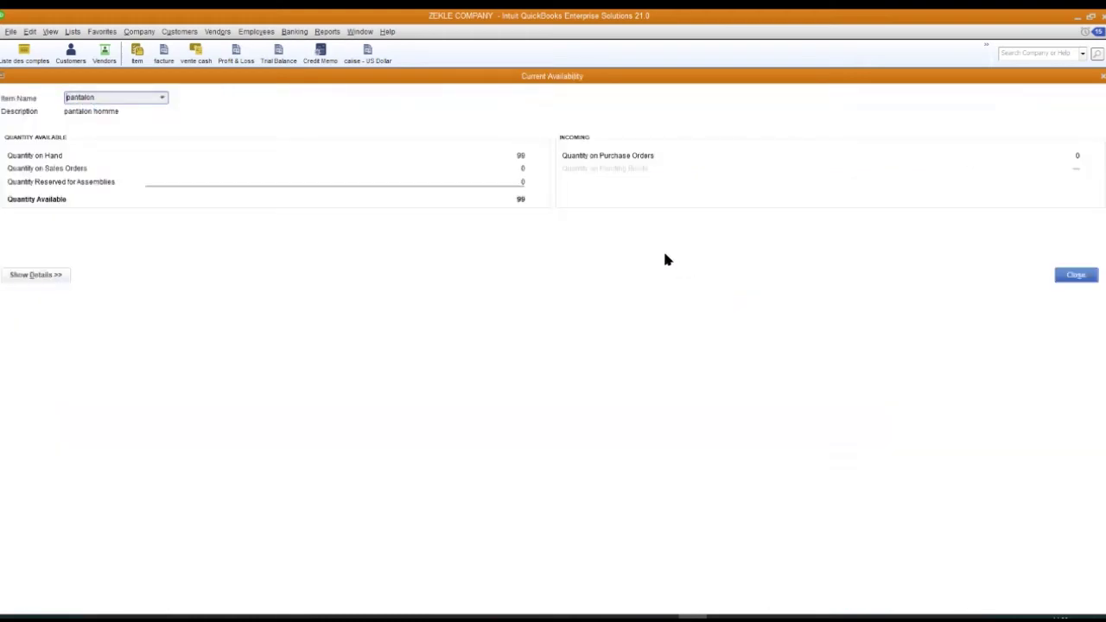
{"action": "left_click", "coordinate": [1088, 276]}
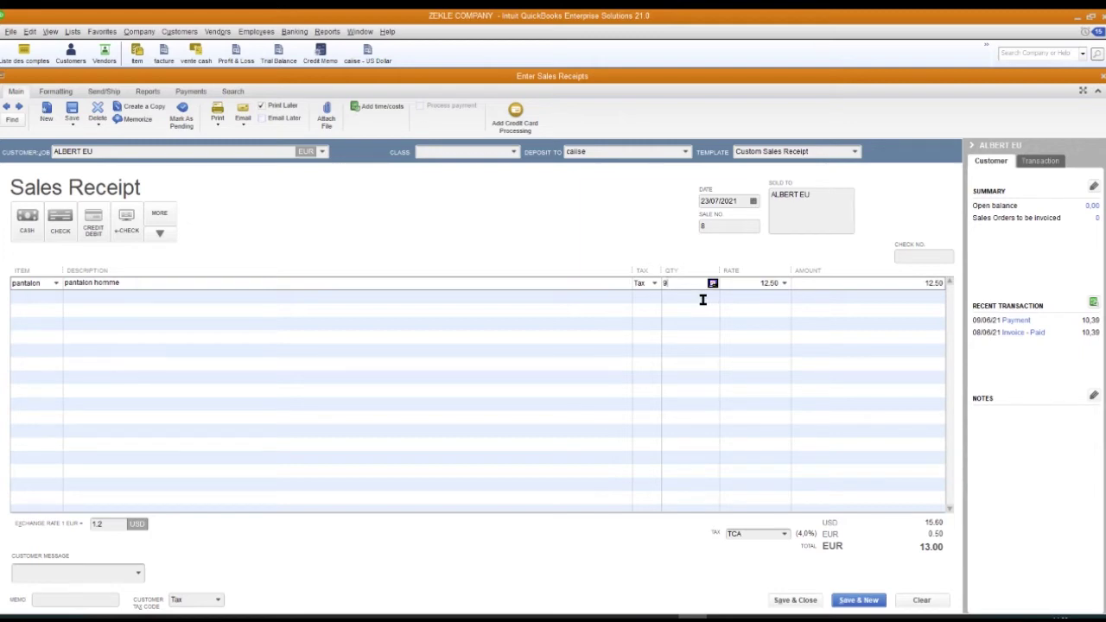
{"action": "key", "text": "Down"}
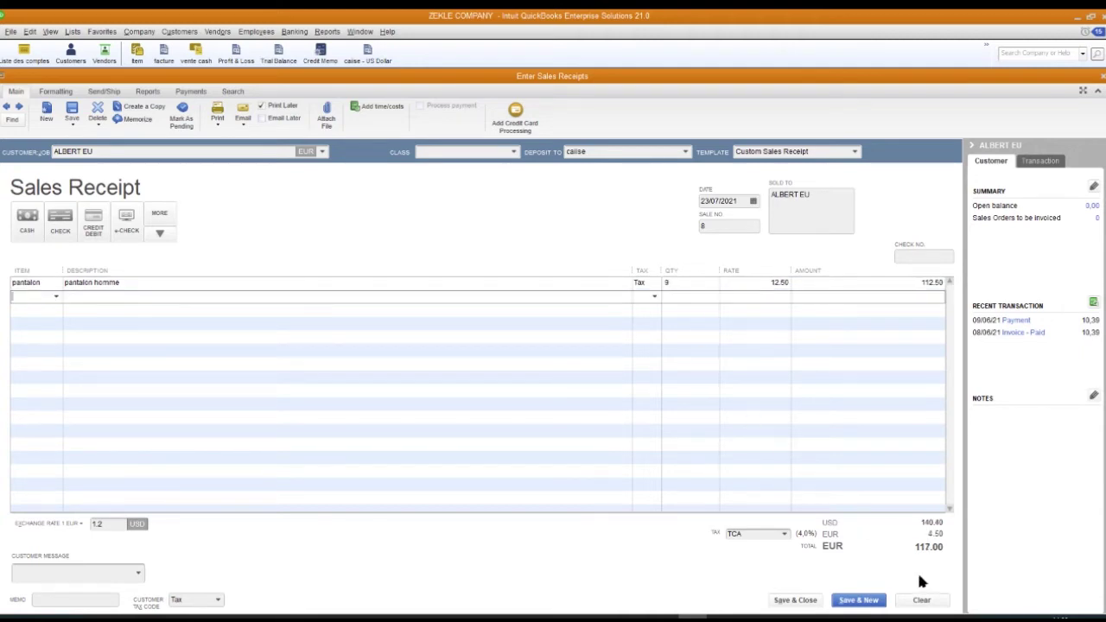
{"action": "left_click", "coordinate": [852, 603]}
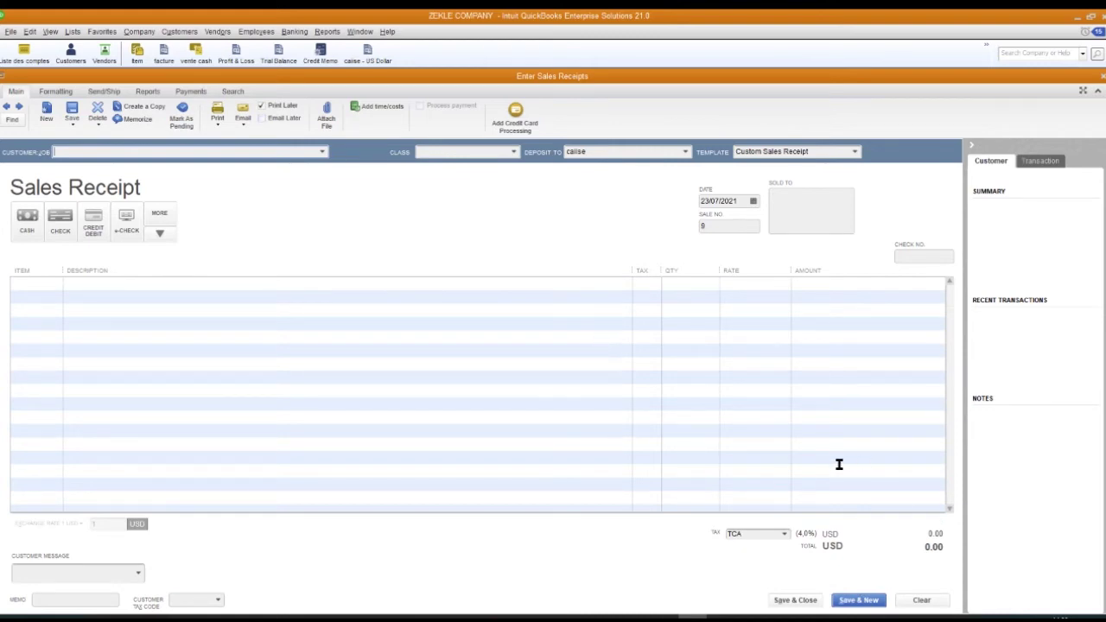
{"action": "left_click", "coordinate": [792, 600]}
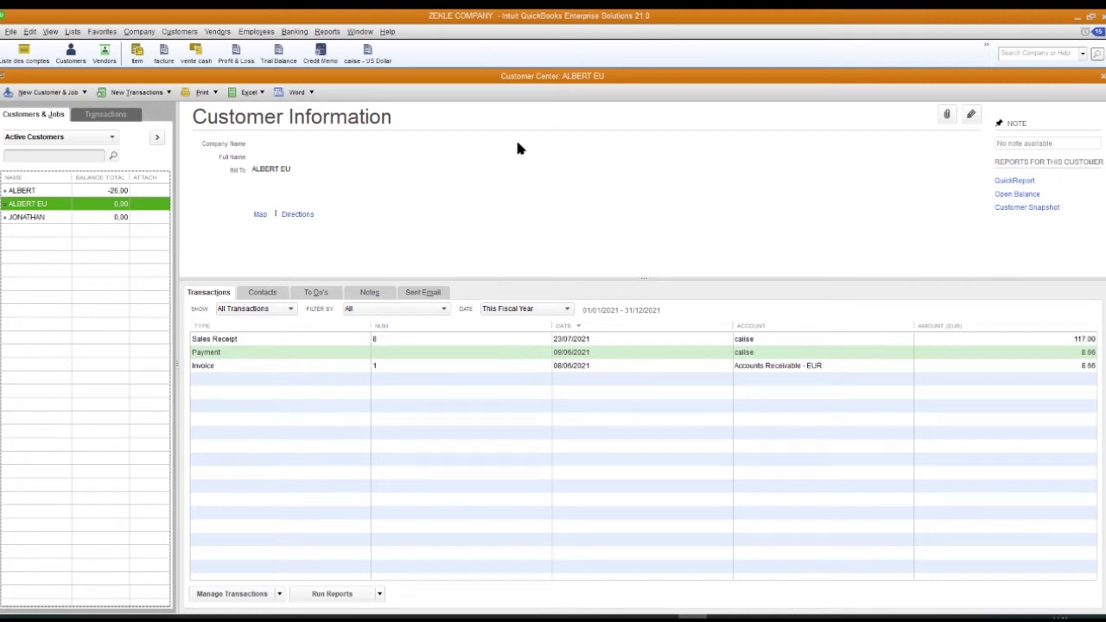
Create and save a credit memo for the euro customer, returning the pantalon item with quantity 9.
{"action": "left_click", "coordinate": [181, 32]}
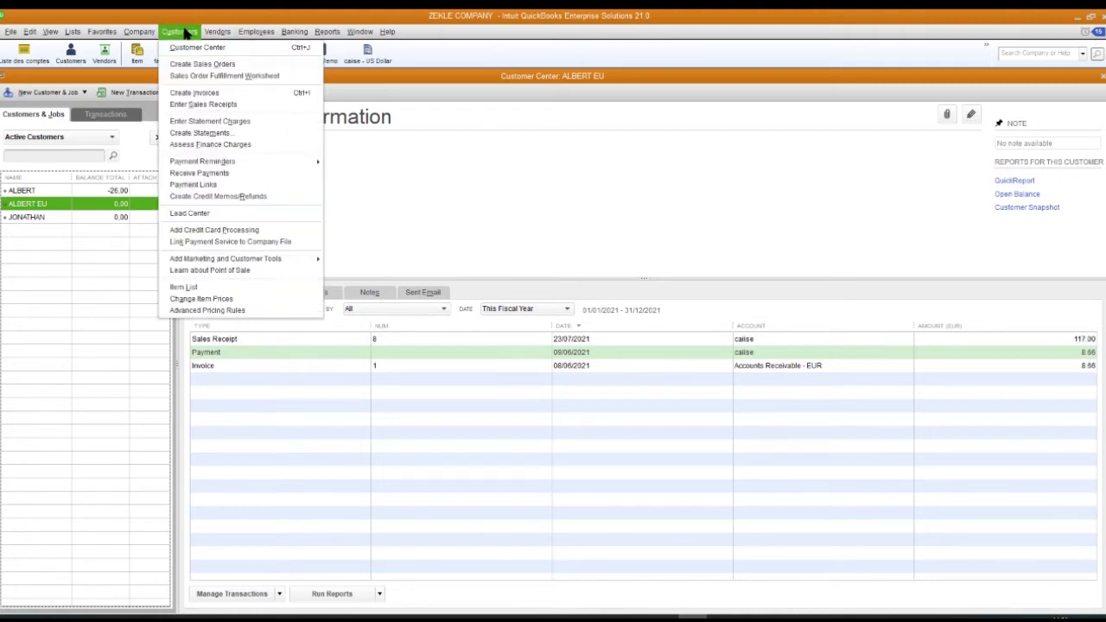
{"action": "left_click", "coordinate": [210, 197]}
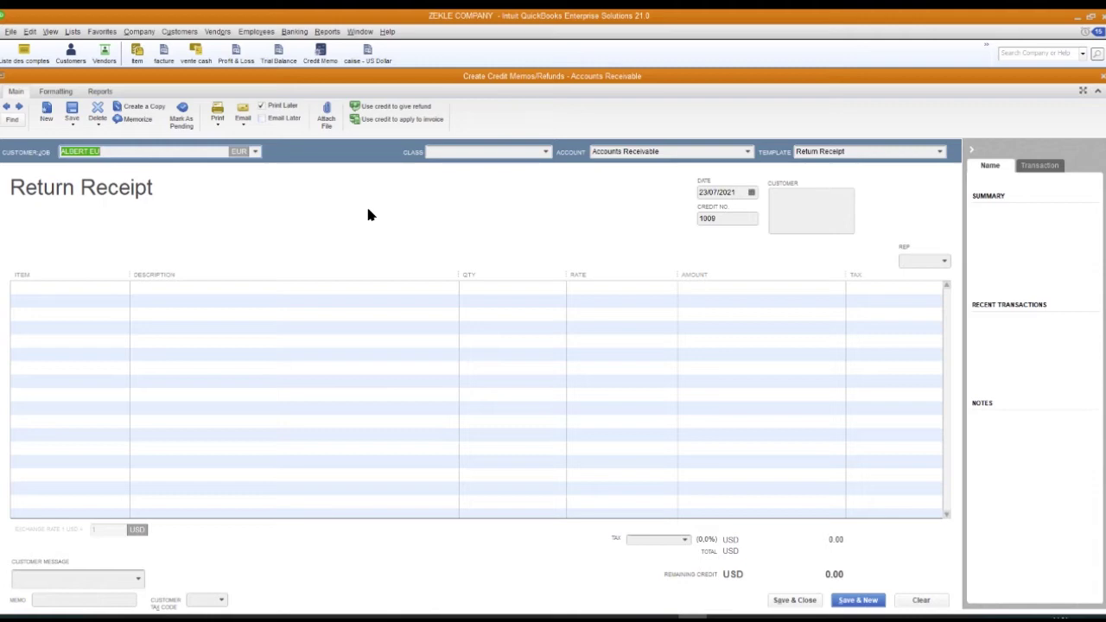
{"action": "left_click", "coordinate": [82, 287]}
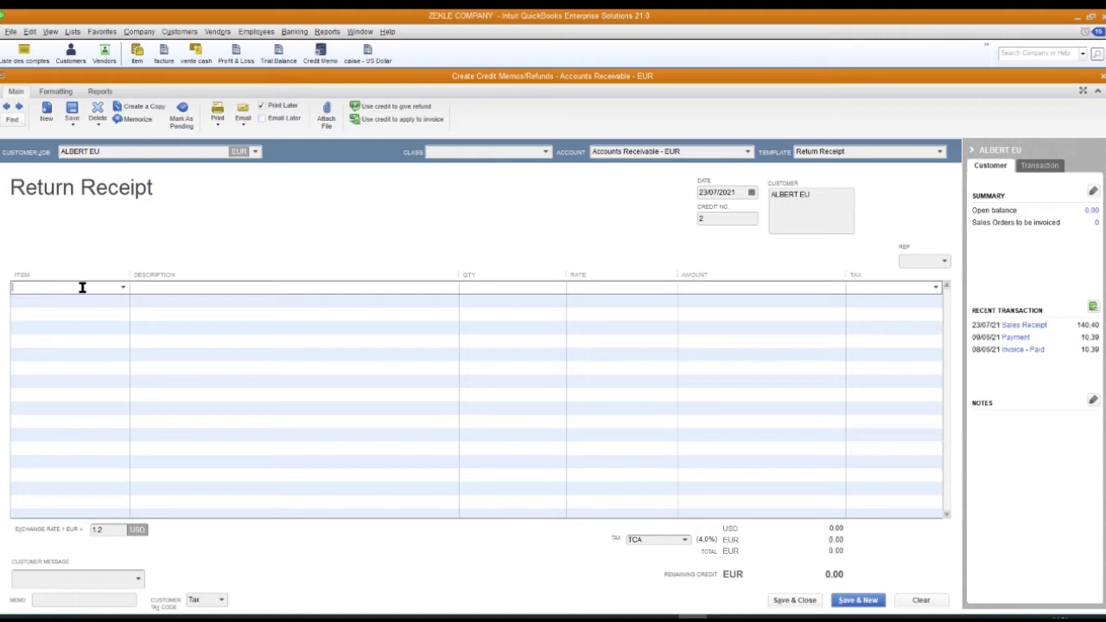
{"action": "type", "text": "pantalon"}
{"action": "key", "text": "Tab"}
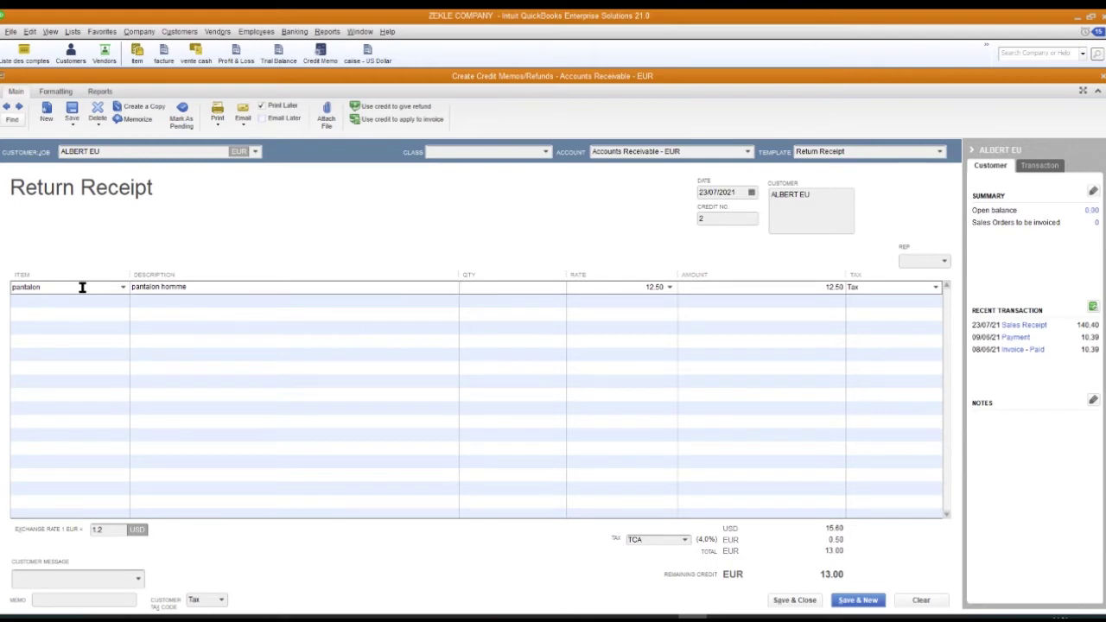
{"action": "type", "text": "9"}
{"action": "key", "text": "Tab"}
{"action": "left_click", "coordinate": [811, 602]}
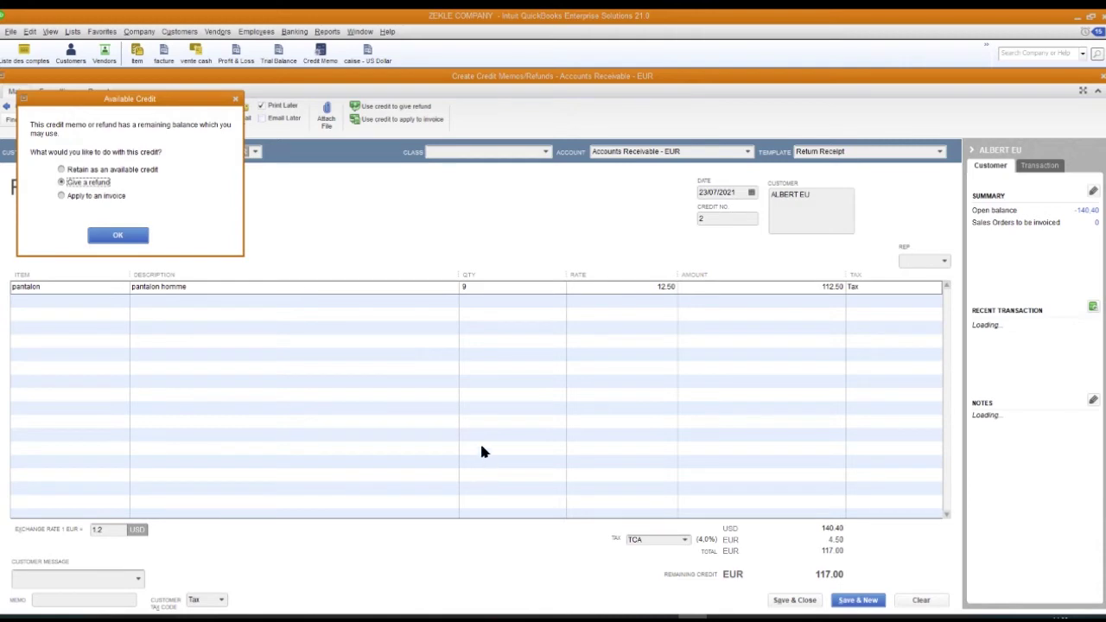
Choose to give a refund for the credit memo's remaining balance.
{"action": "left_click_drag", "start_coordinate": [188, 96], "coordinate": [341, 185]}
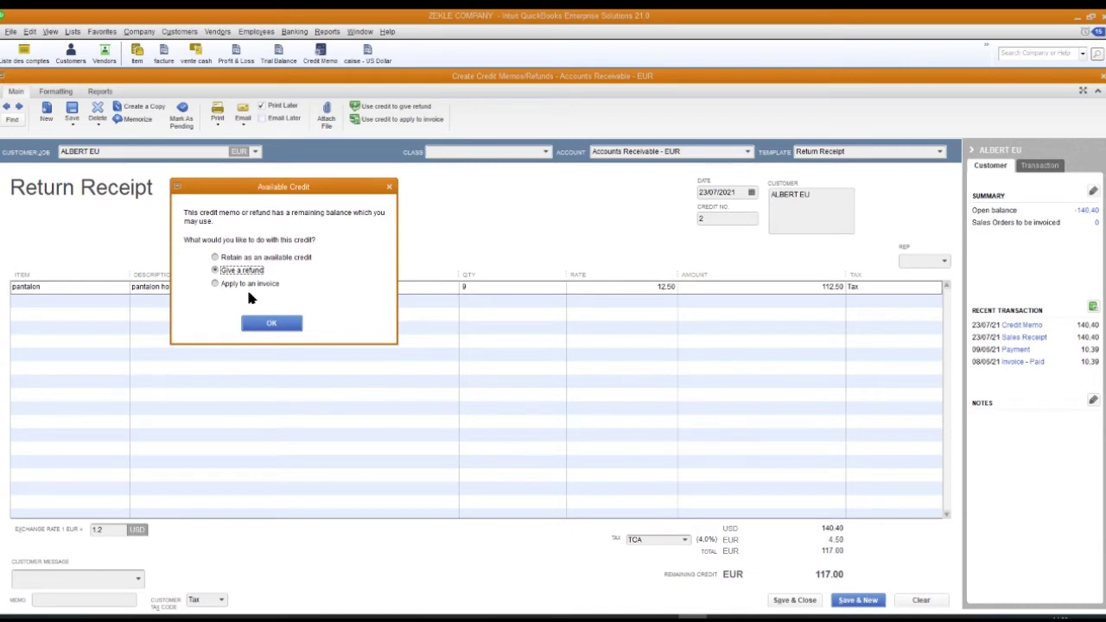
{"action": "left_click", "coordinate": [217, 256]}
{"action": "left_click", "coordinate": [217, 283]}
{"action": "left_click", "coordinate": [216, 271]}
{"action": "left_click", "coordinate": [273, 327]}
{"action": "left_click", "coordinate": [273, 327]}
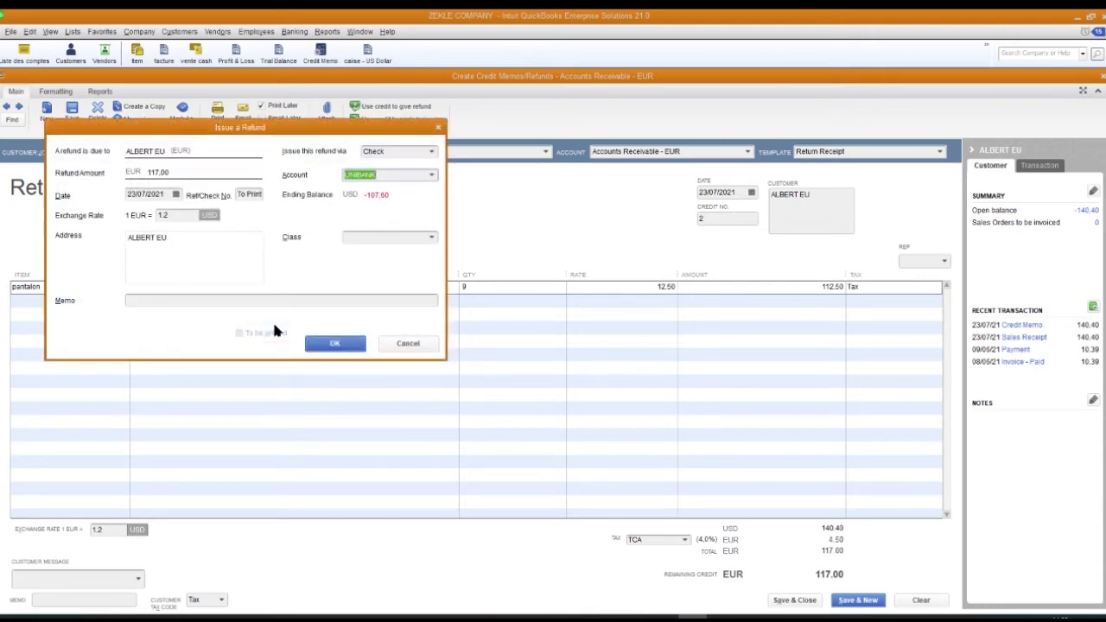
Issue the refund from the caisse account.
{"action": "left_click", "coordinate": [432, 175]}
{"action": "left_click", "coordinate": [361, 219]}
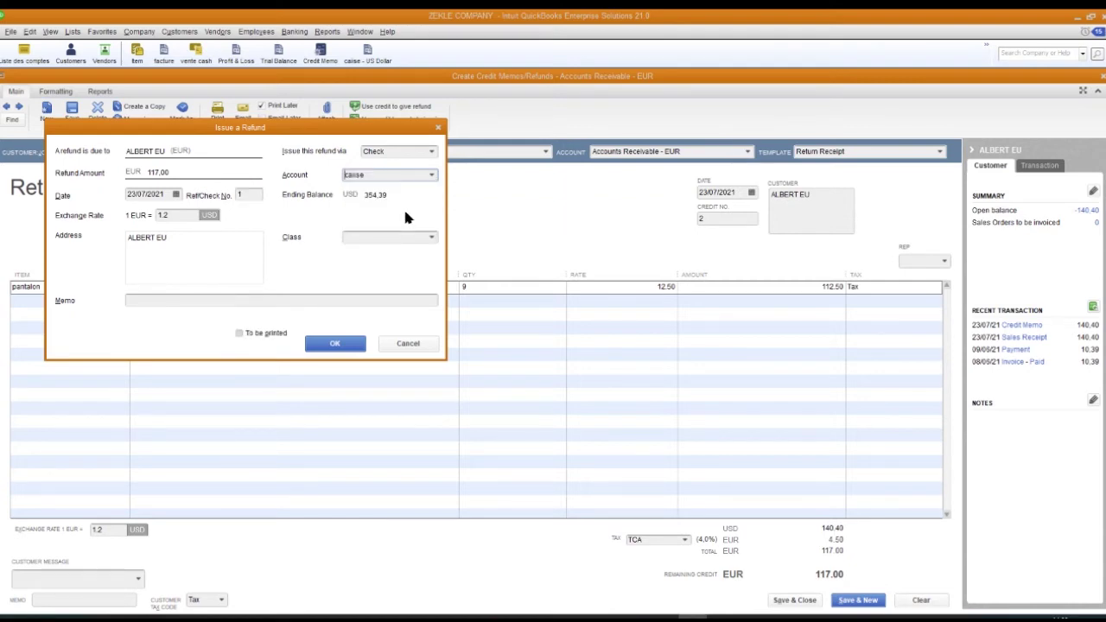
{"action": "left_click", "coordinate": [337, 344]}
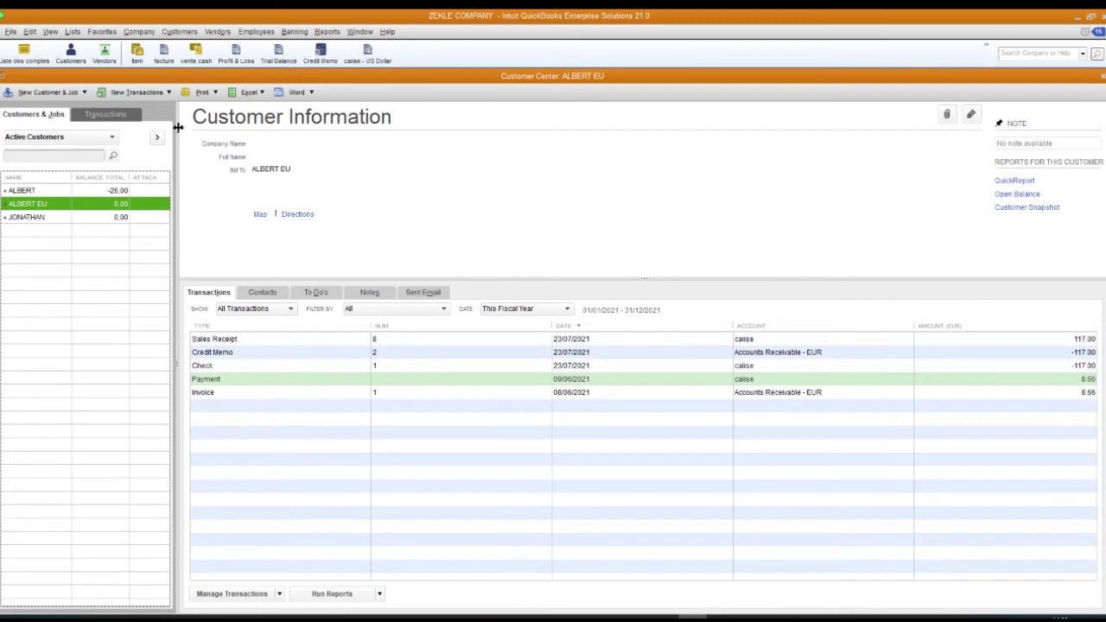
Review the QuickReport of the pantalon item for its stock movements, and close the report and item list.
{"action": "left_click", "coordinate": [139, 50]}
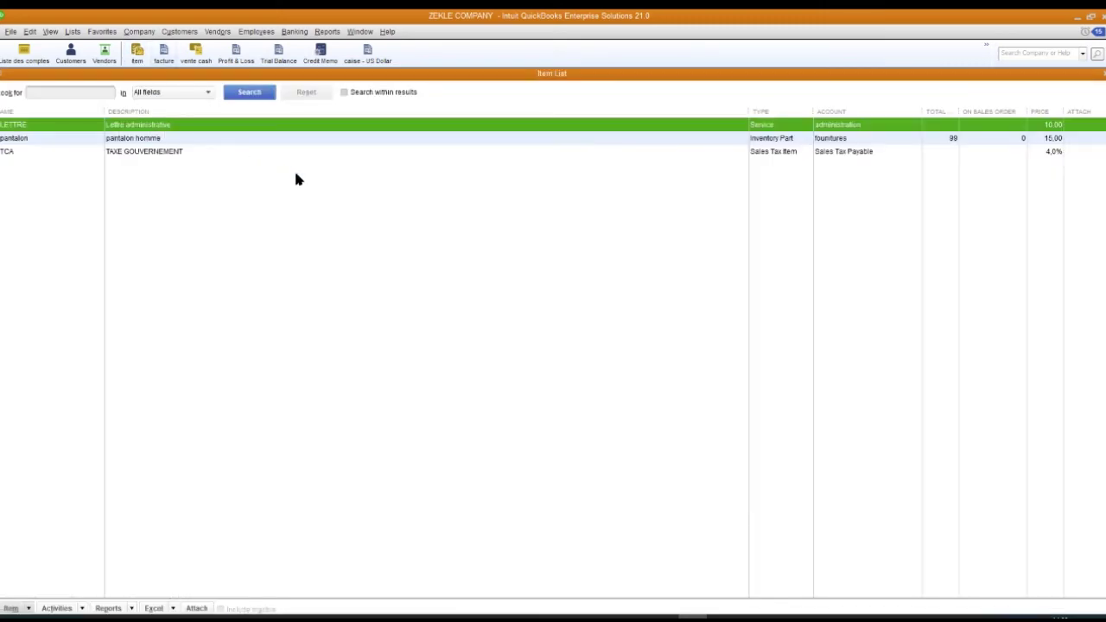
{"action": "left_click", "coordinate": [26, 140]}
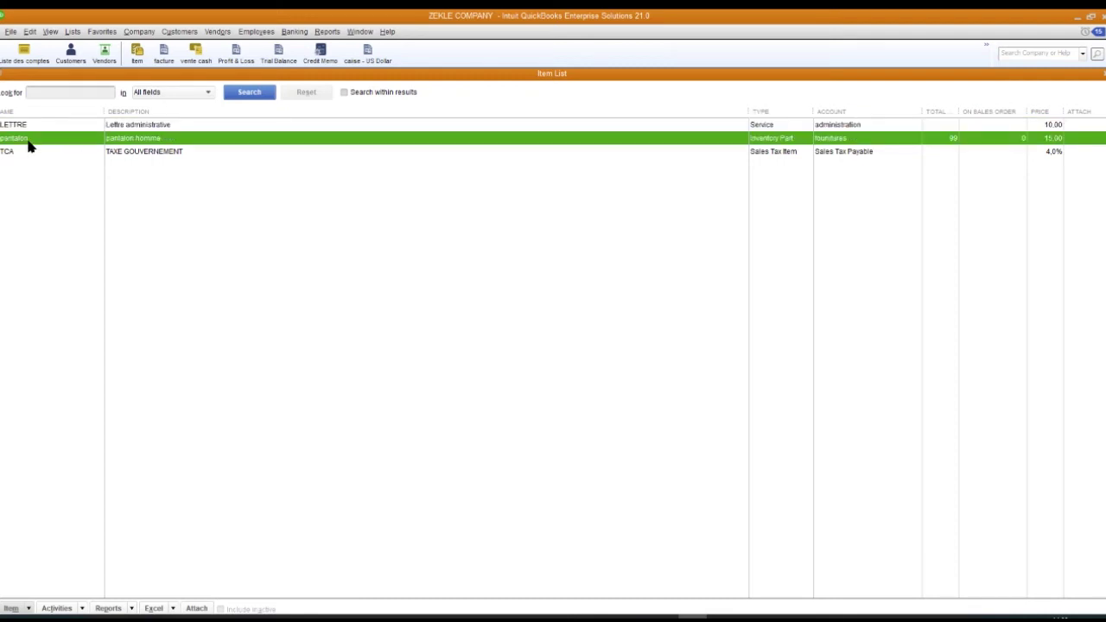
{"action": "right_click", "coordinate": [28, 141]}
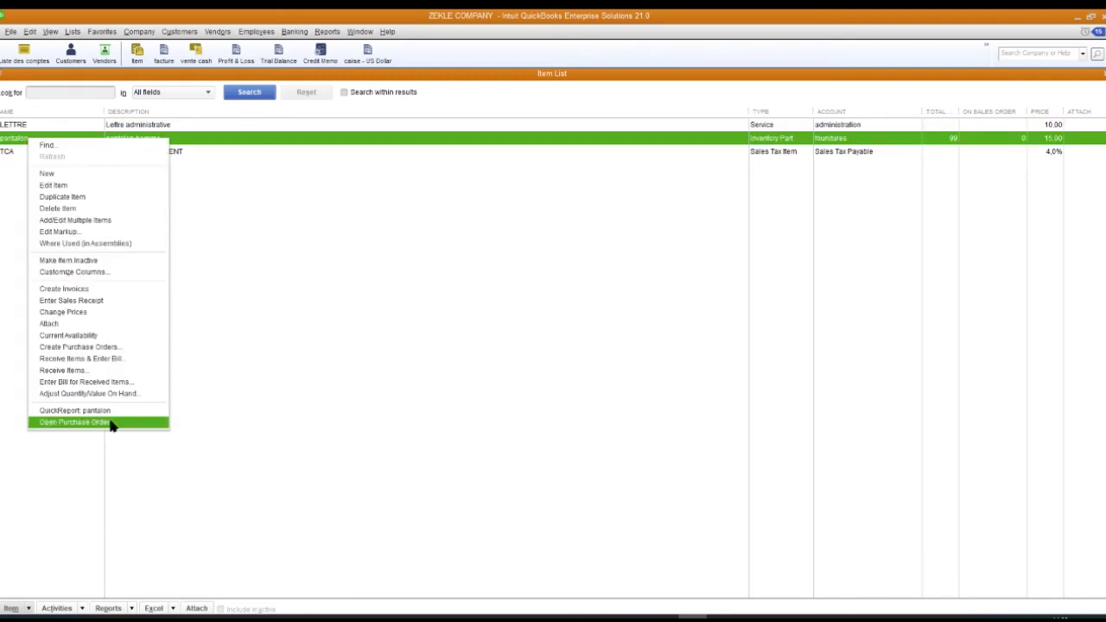
{"action": "left_click", "coordinate": [83, 412]}
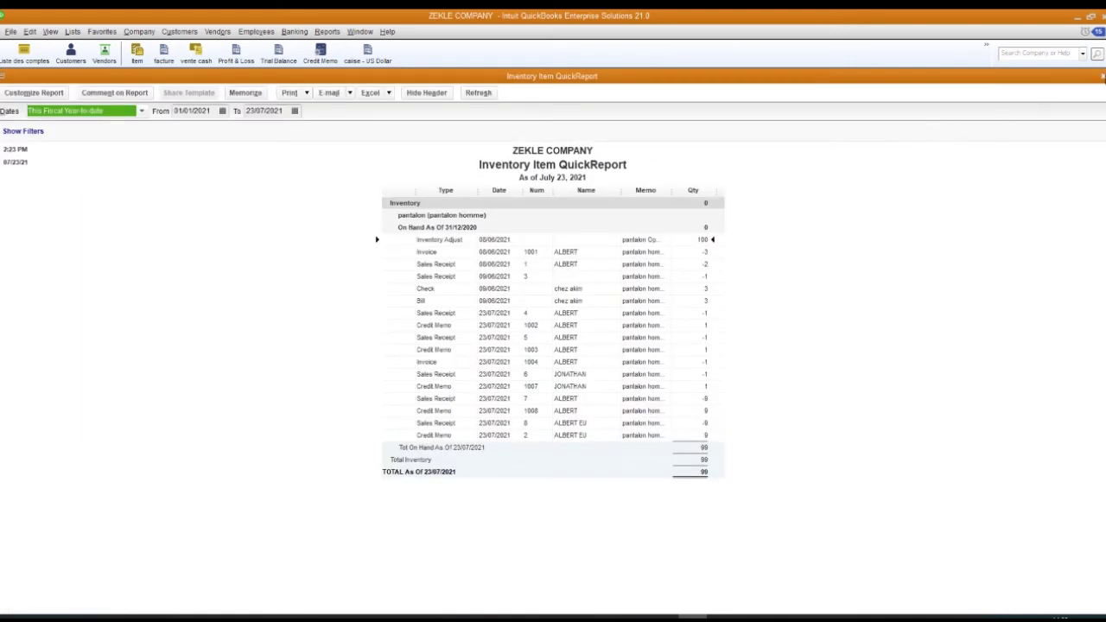
{"action": "left_click", "coordinate": [1103, 76]}
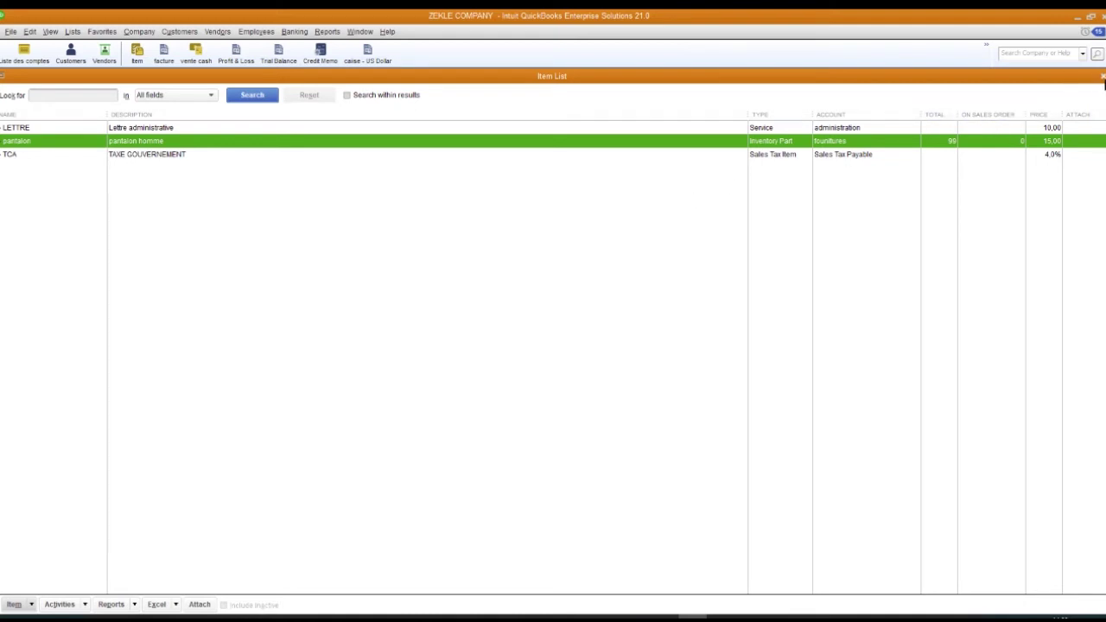
{"action": "left_click", "coordinate": [1103, 77]}
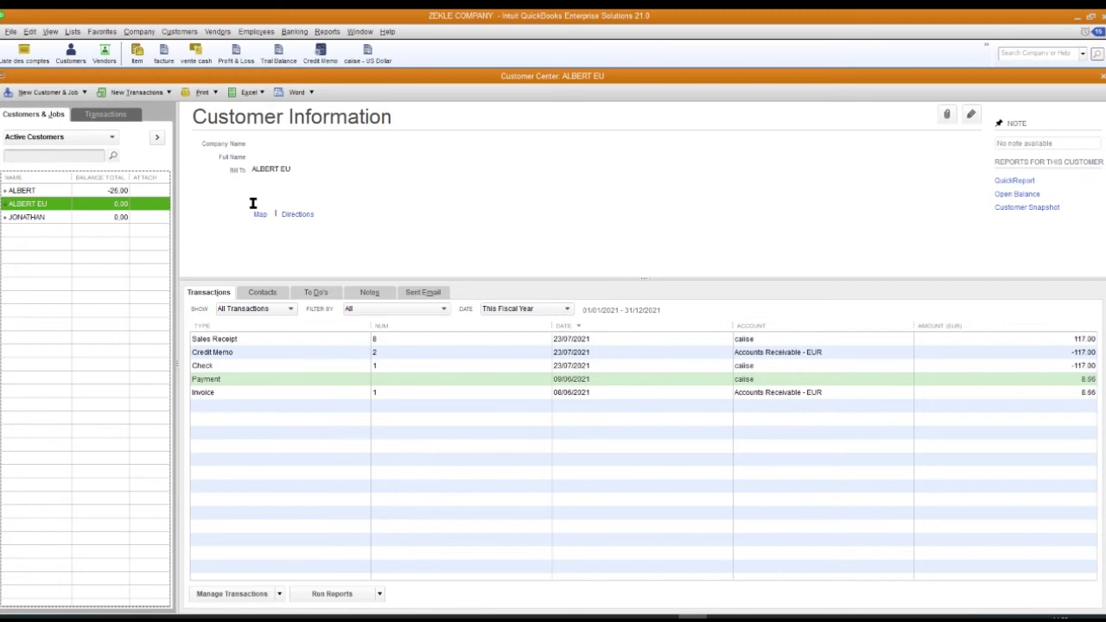
Start a new invoice and quick-add a new customer for it with US Dollar as the currency.
{"action": "left_click", "coordinate": [164, 51]}
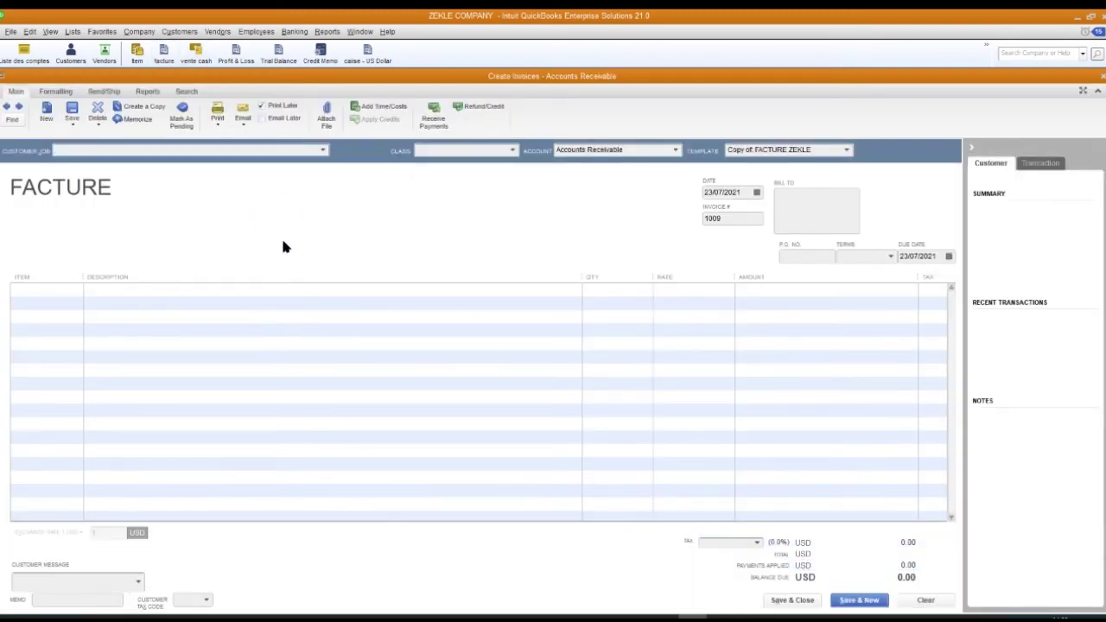
{"action": "type", "text": "ALBERT"}
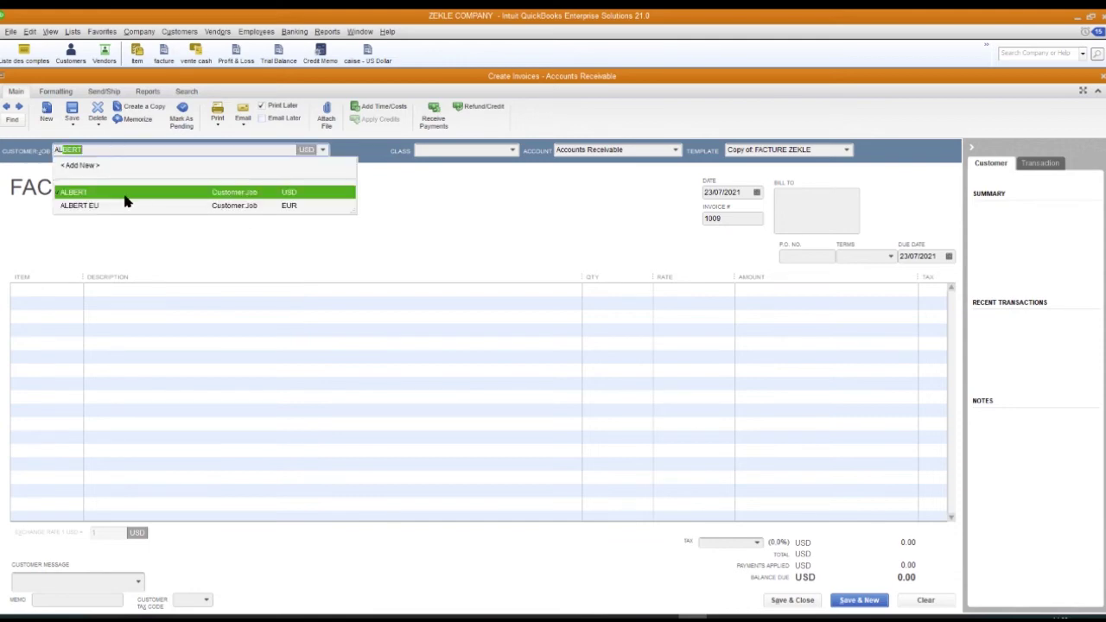
{"action": "double_click", "coordinate": [94, 152]}
{"action": "type", "text": "YVES"}
{"action": "key", "text": "Tab"}
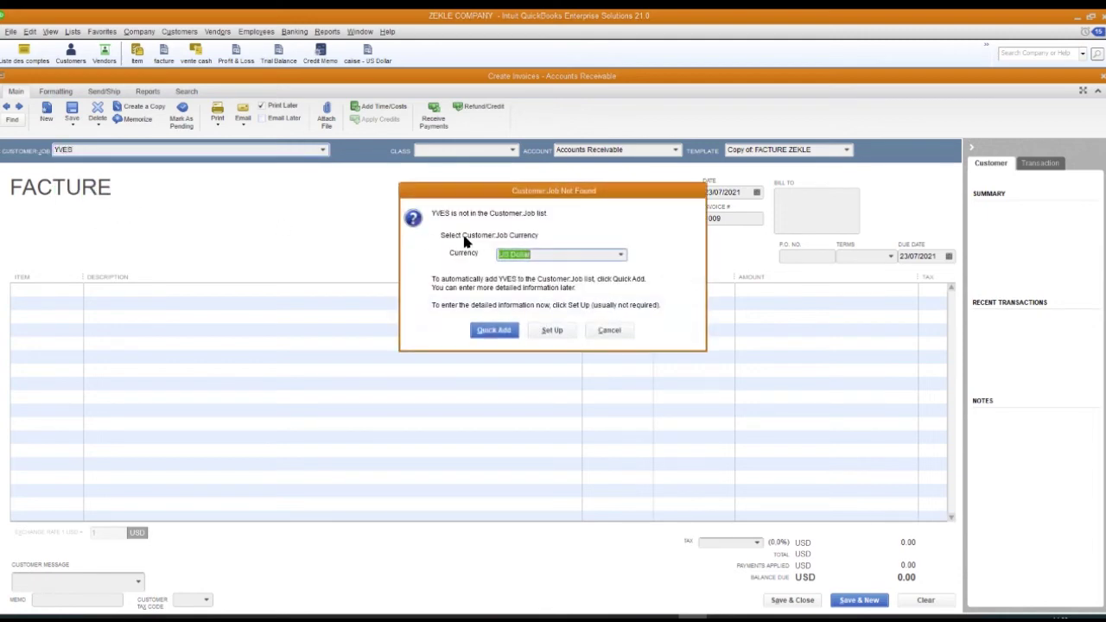
{"action": "left_click", "coordinate": [502, 330]}
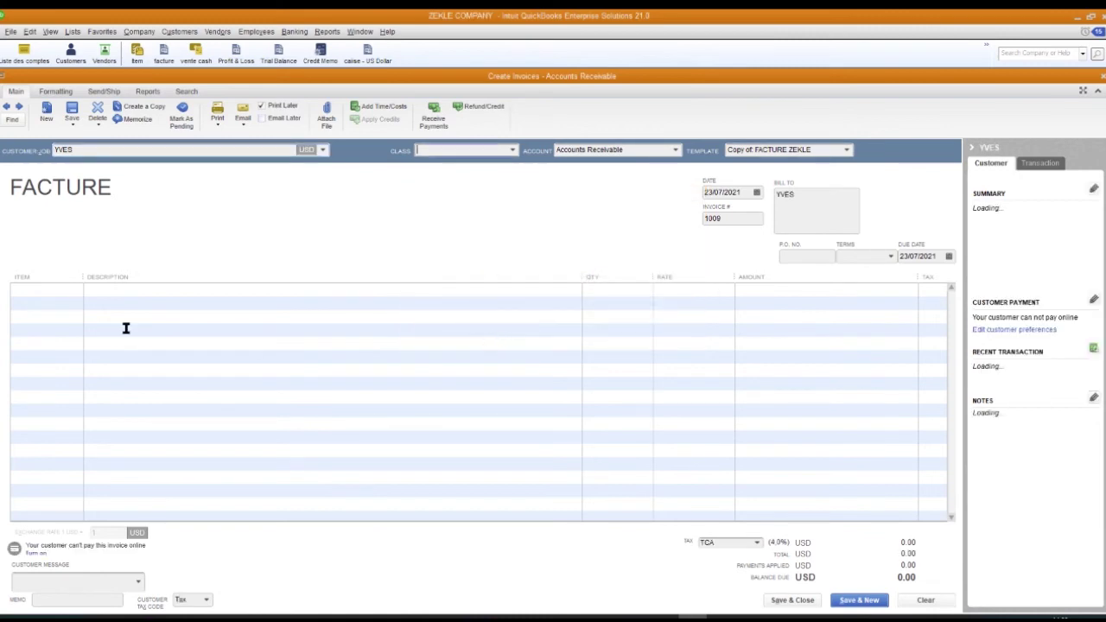
Add the pantalon item to the invoice and check its current availability.
{"action": "left_click", "coordinate": [44, 289]}
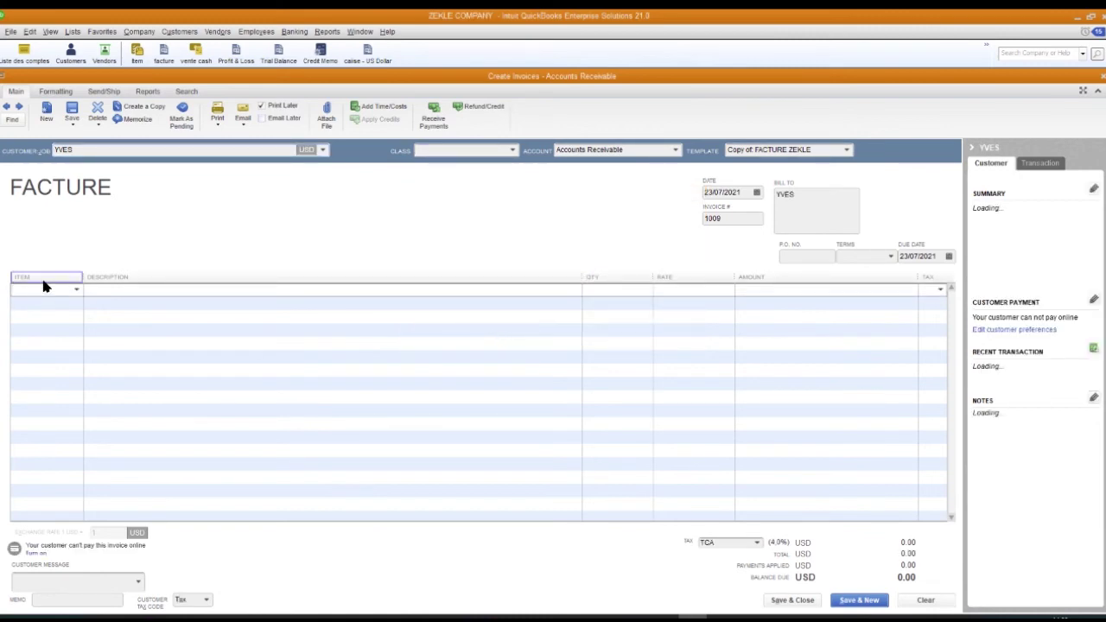
{"action": "type", "text": "pantalon"}
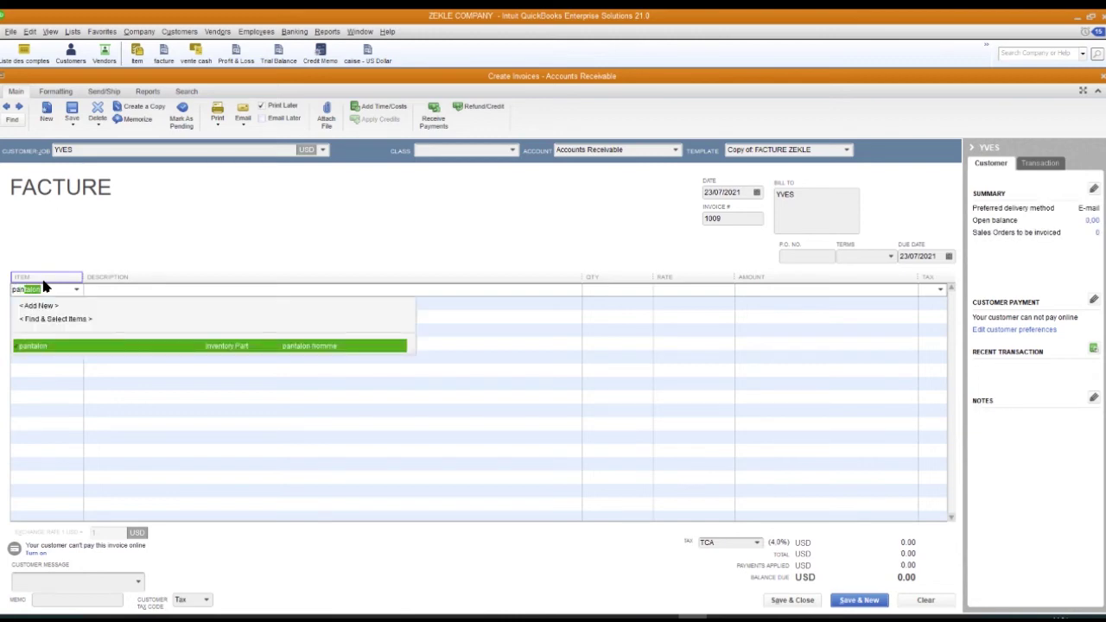
{"action": "key", "text": "Return"}
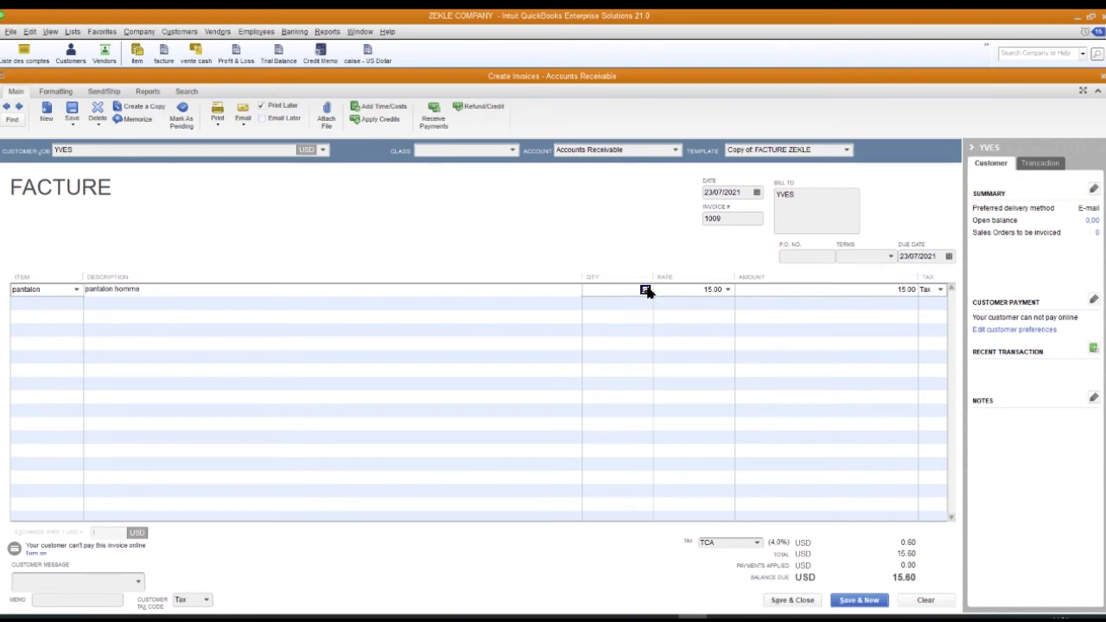
{"action": "left_click", "coordinate": [645, 289]}
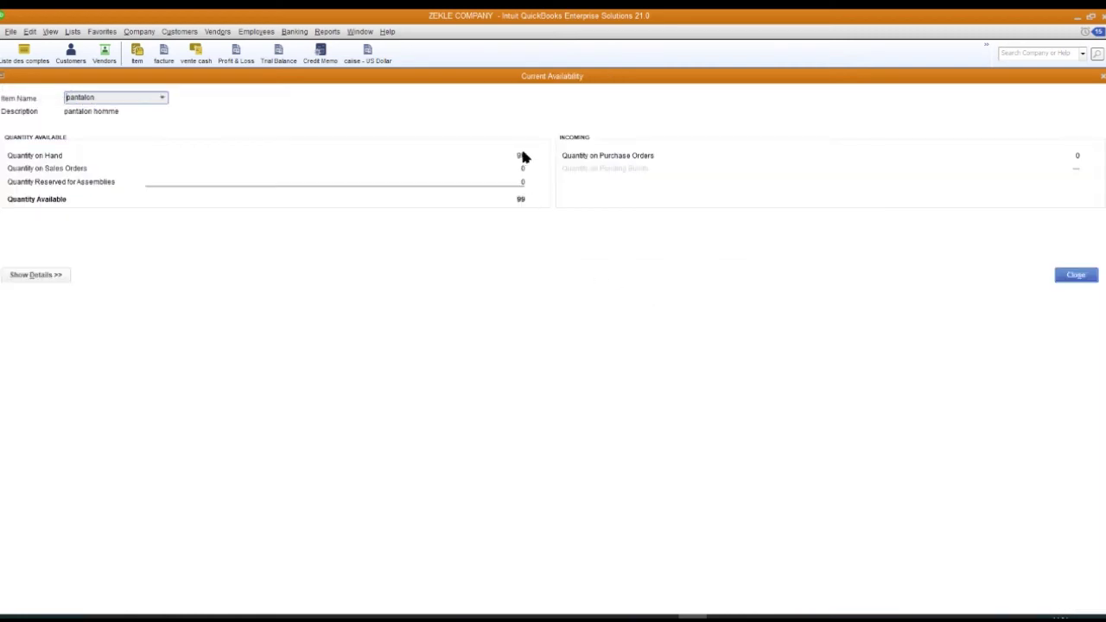
{"action": "left_click", "coordinate": [1077, 276]}
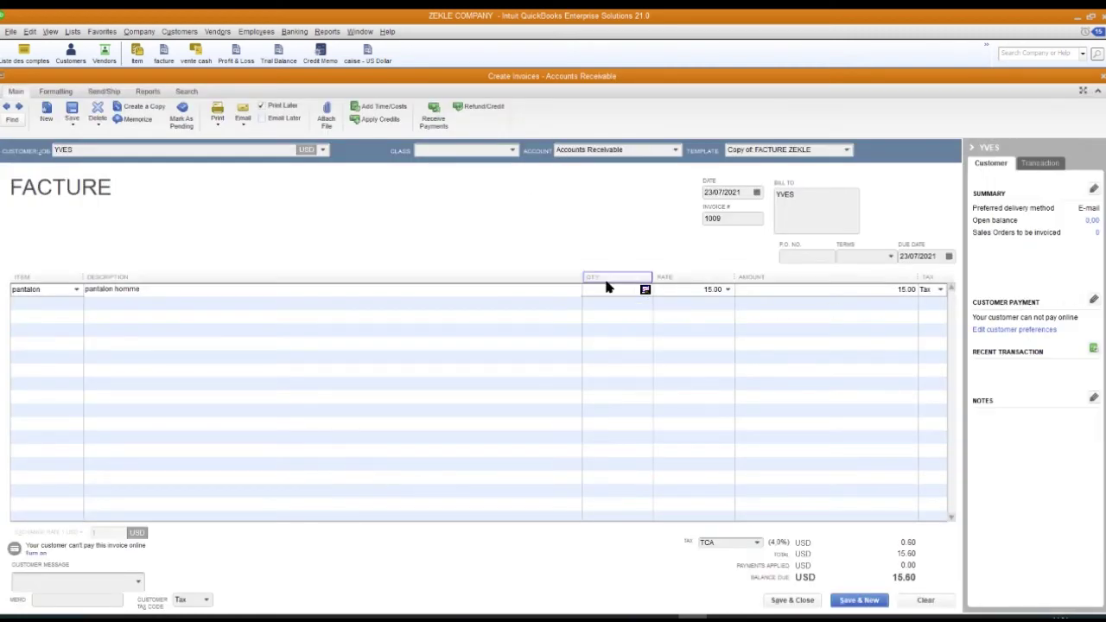
Set the pantalon quantity to 15, and save and close the invoice.
{"action": "type", "text": "15"}
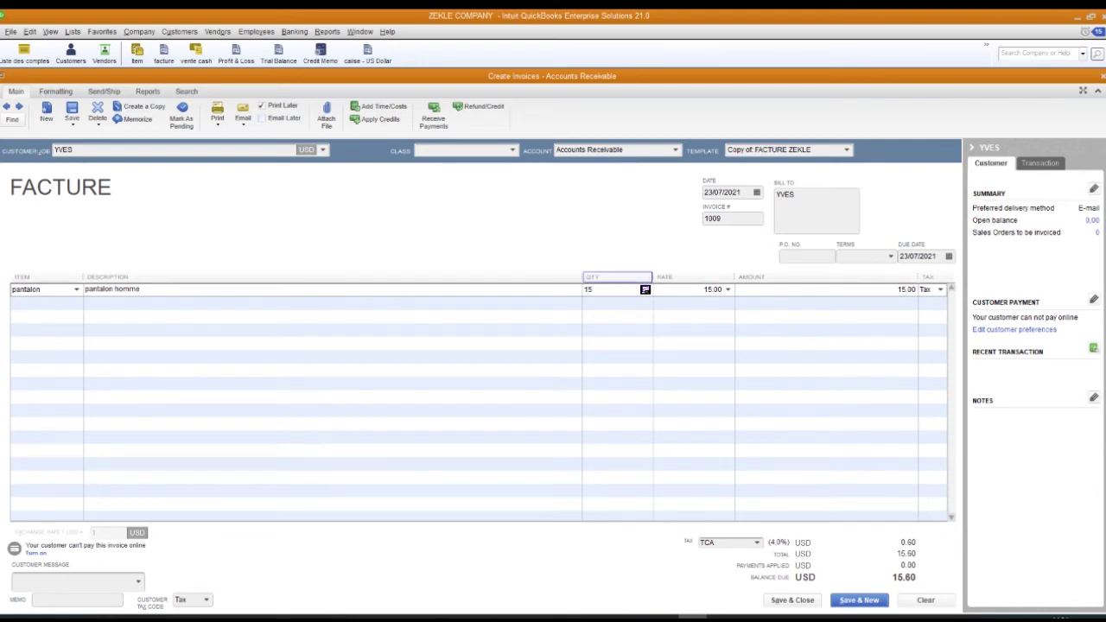
{"action": "key", "text": "Tab"}
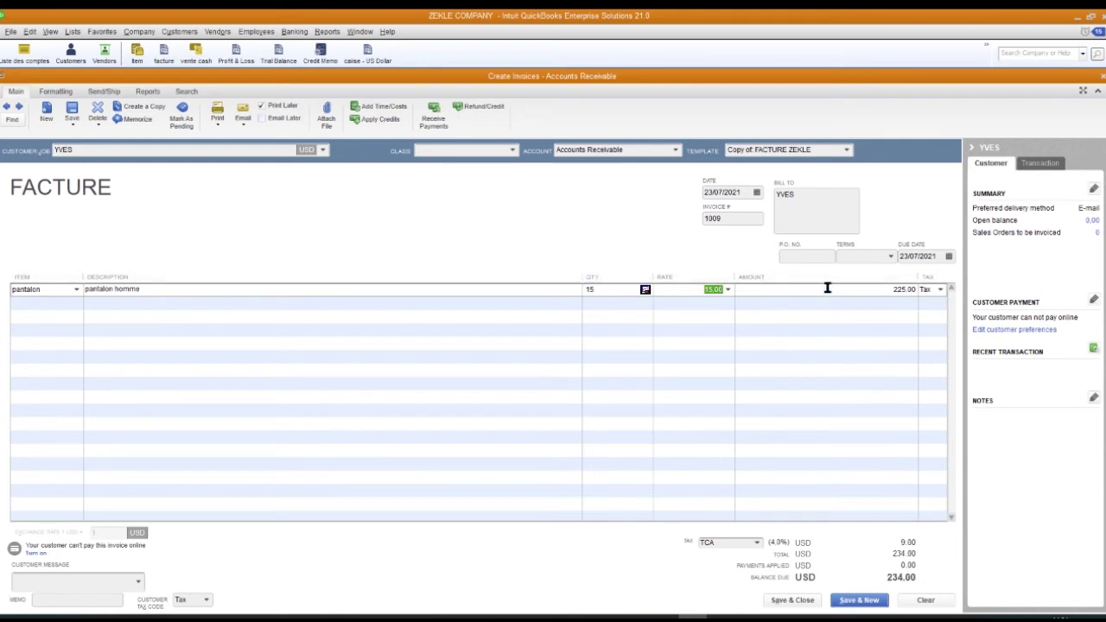
{"action": "left_click", "coordinate": [827, 288]}
{"action": "left_click", "coordinate": [800, 603]}
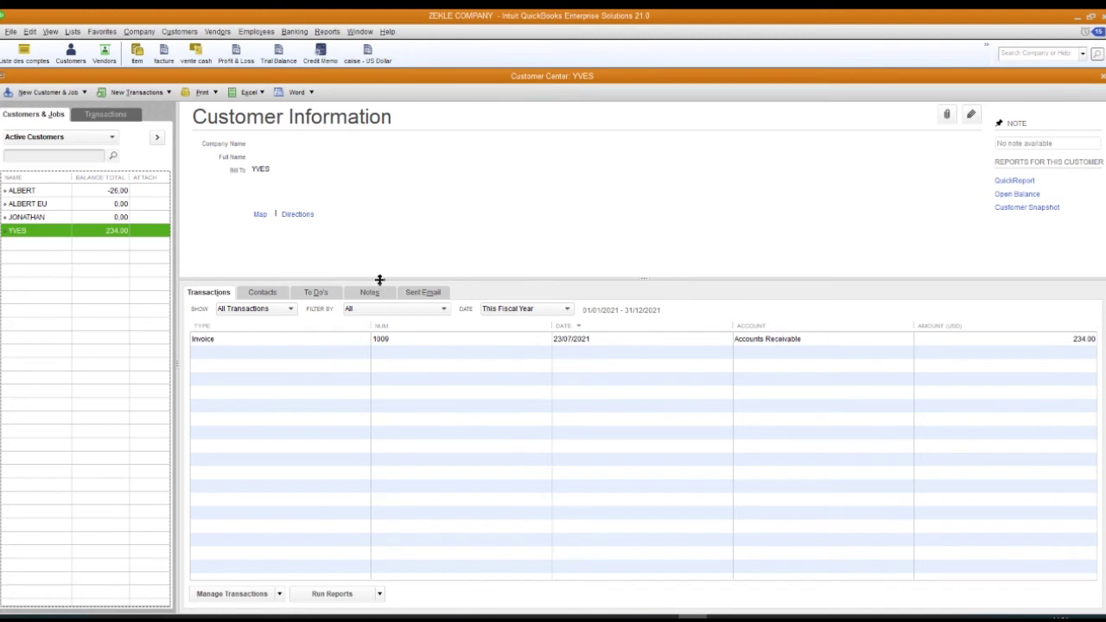
Start a new credit memo for the invoiced customer with the Custom Credit Memo template.
{"action": "left_click", "coordinate": [411, 200]}
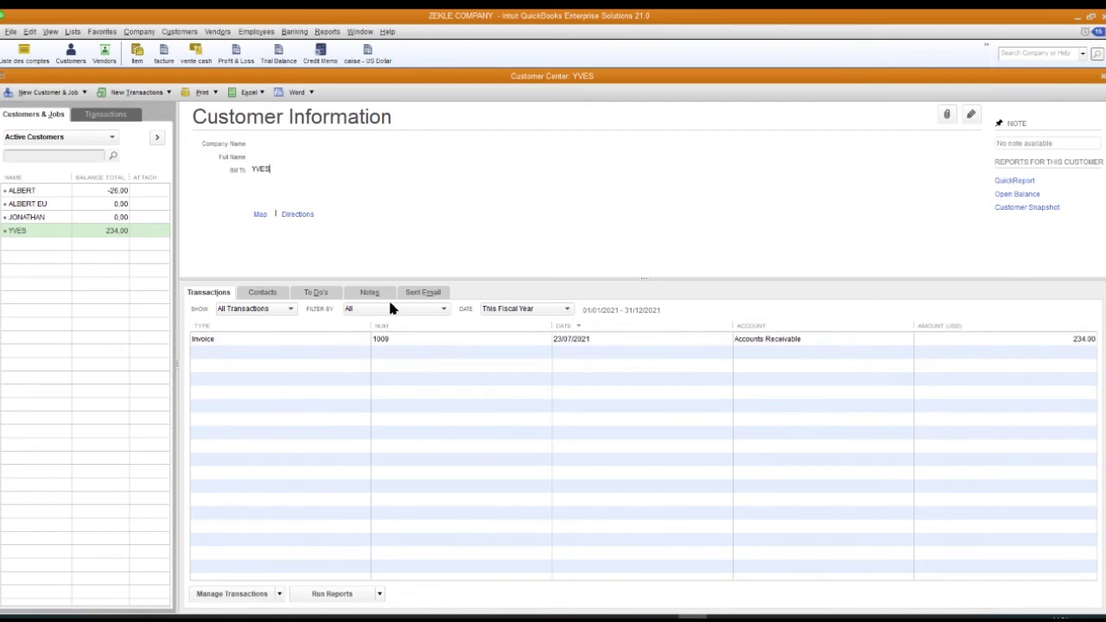
{"action": "left_click", "coordinate": [180, 32]}
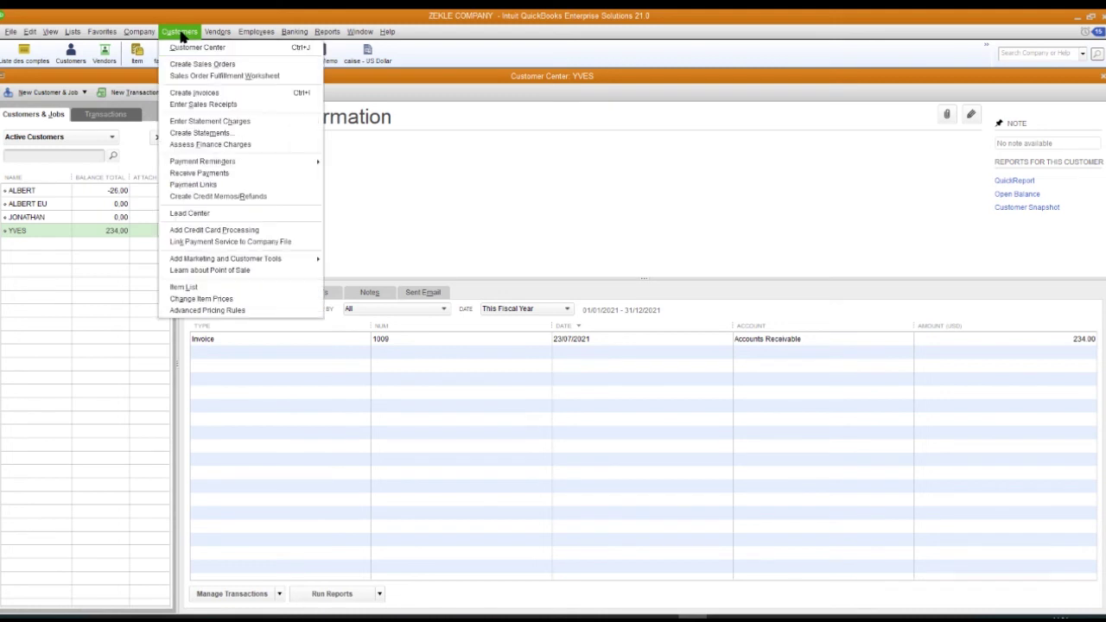
{"action": "left_click", "coordinate": [196, 197]}
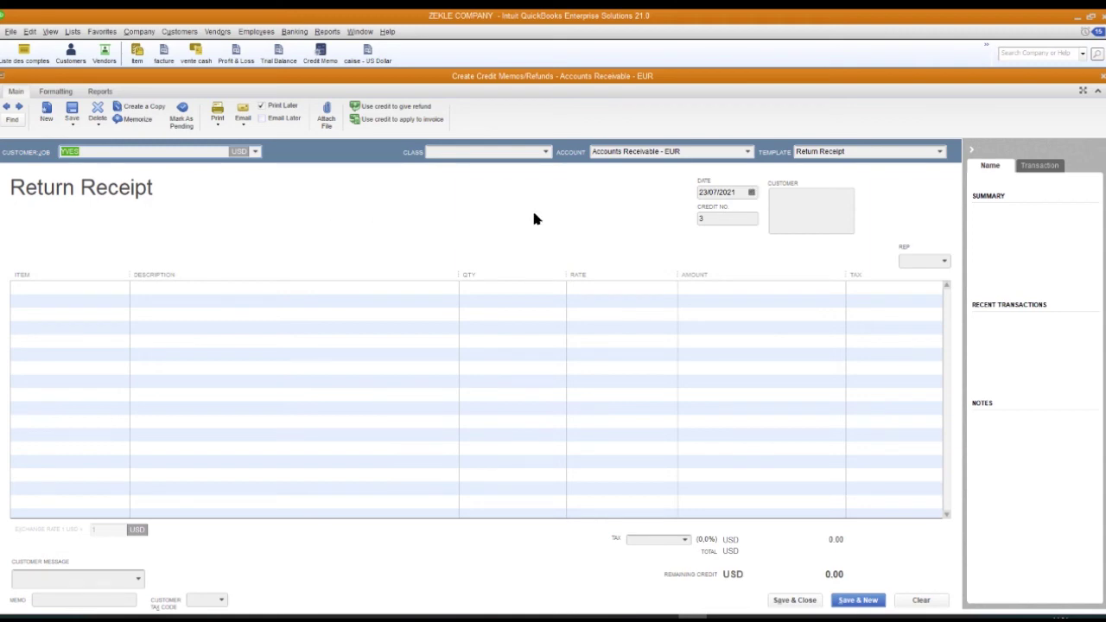
{"action": "left_click", "coordinate": [941, 153]}
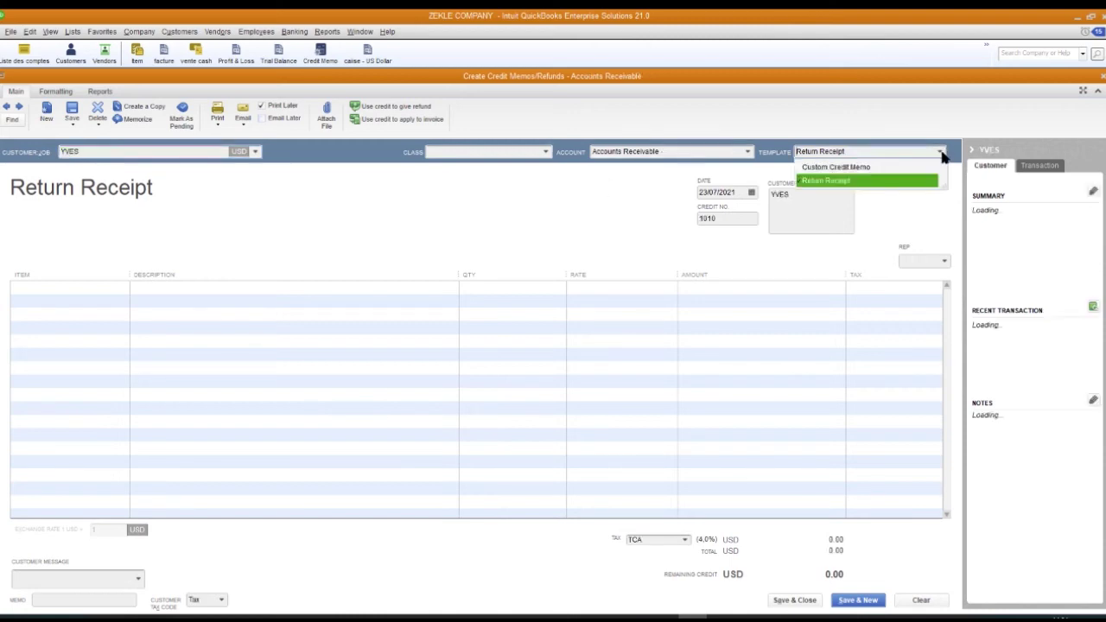
{"action": "left_click", "coordinate": [836, 169]}
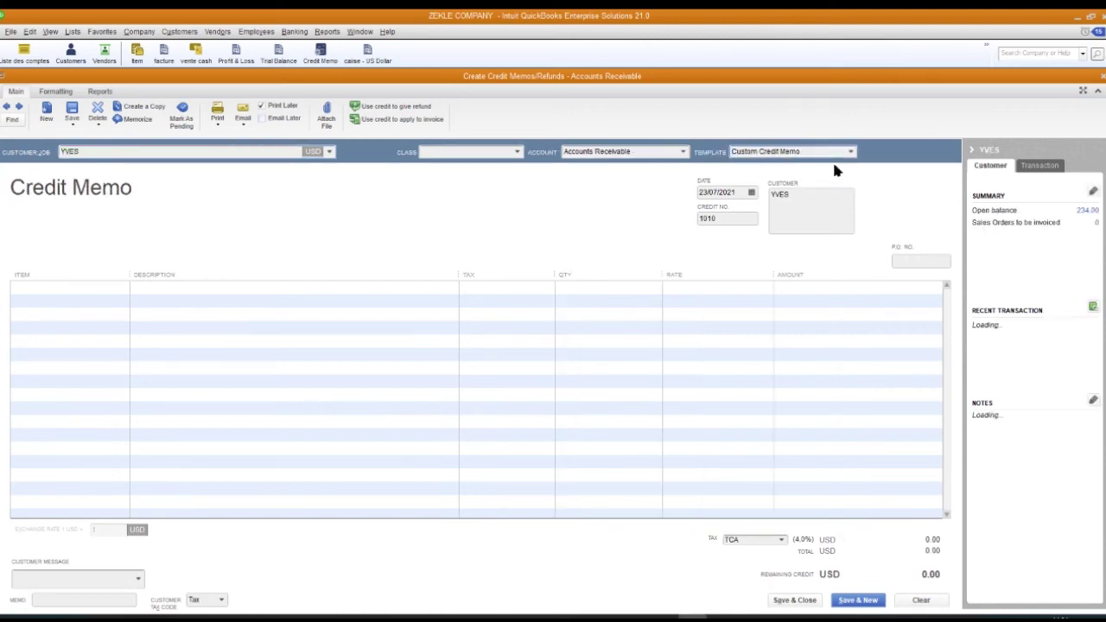
Enter 10 units of the pantalon item on the credit memo and save it.
{"action": "left_click", "coordinate": [294, 279]}
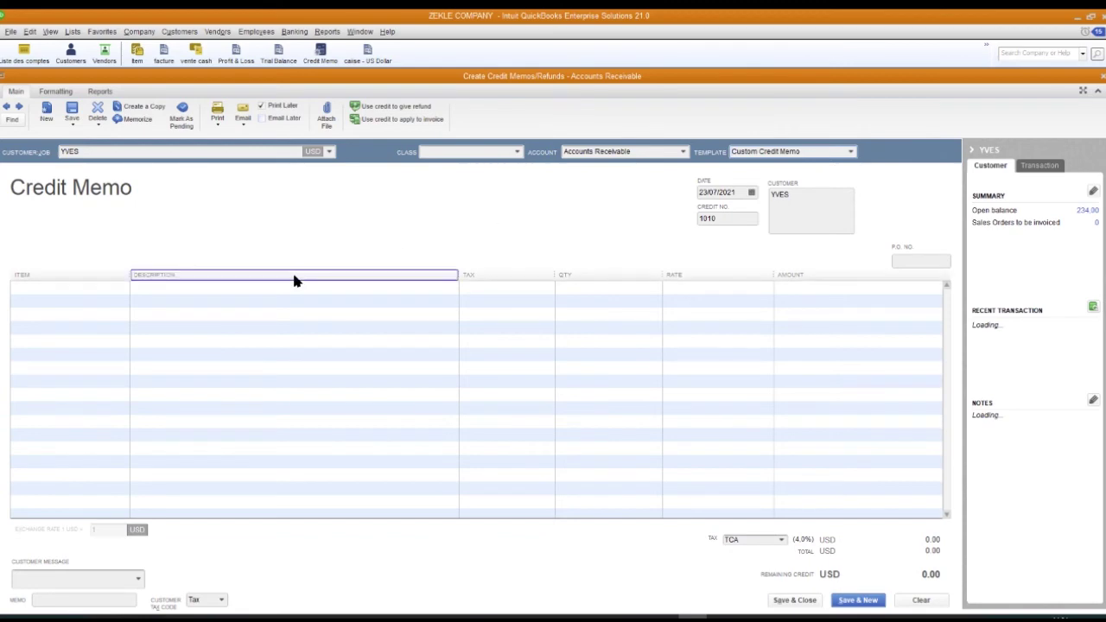
{"action": "left_click", "coordinate": [53, 289]}
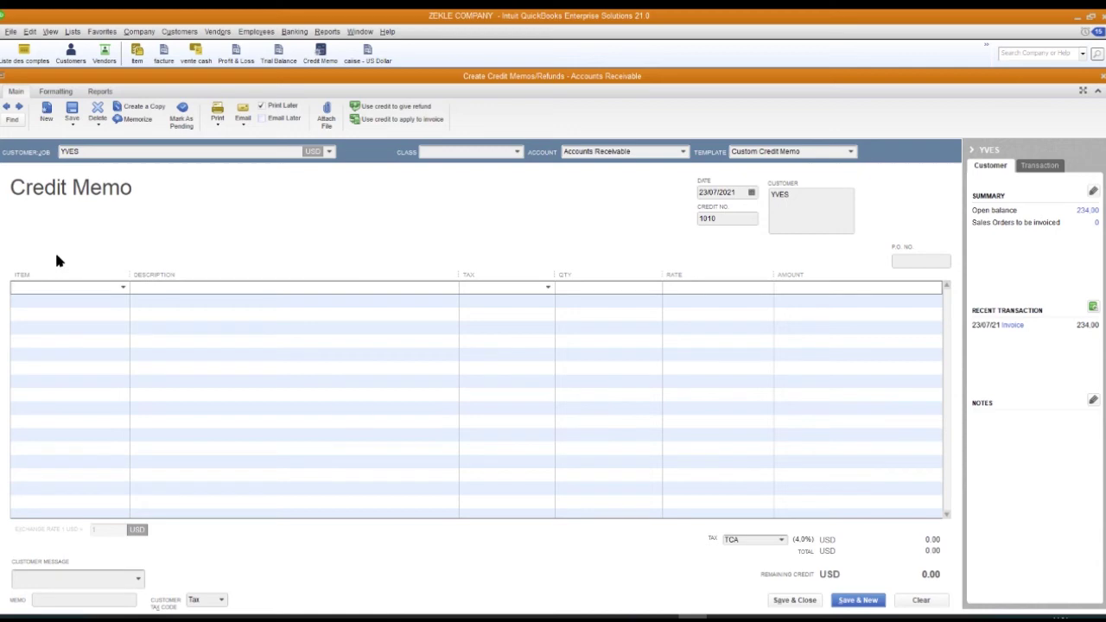
{"action": "type", "text": "pantalon"}
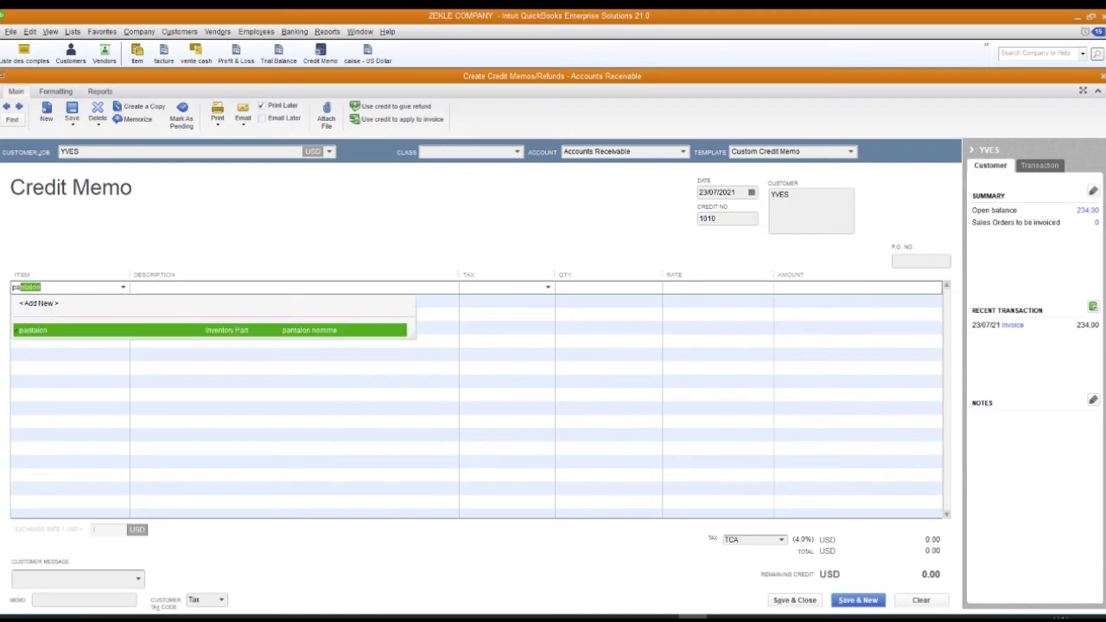
{"action": "key", "text": "Tab"}
{"action": "key", "text": "Tab"}
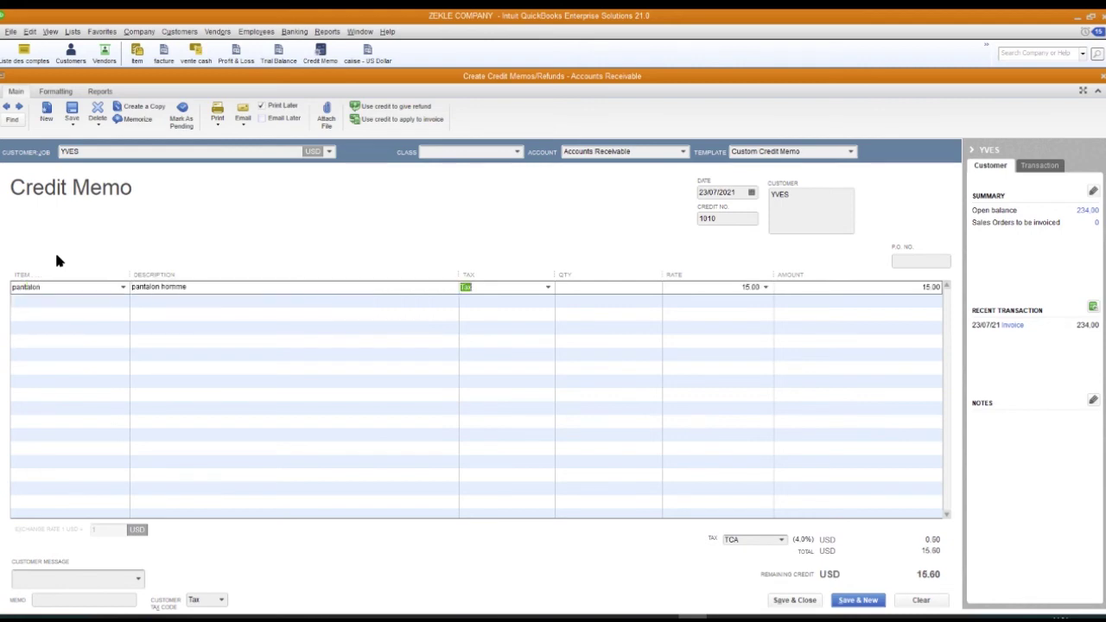
{"action": "key", "text": "Tab"}
{"action": "type", "text": "10"}
{"action": "key", "text": "Tab"}
{"action": "left_click", "coordinate": [860, 604]}
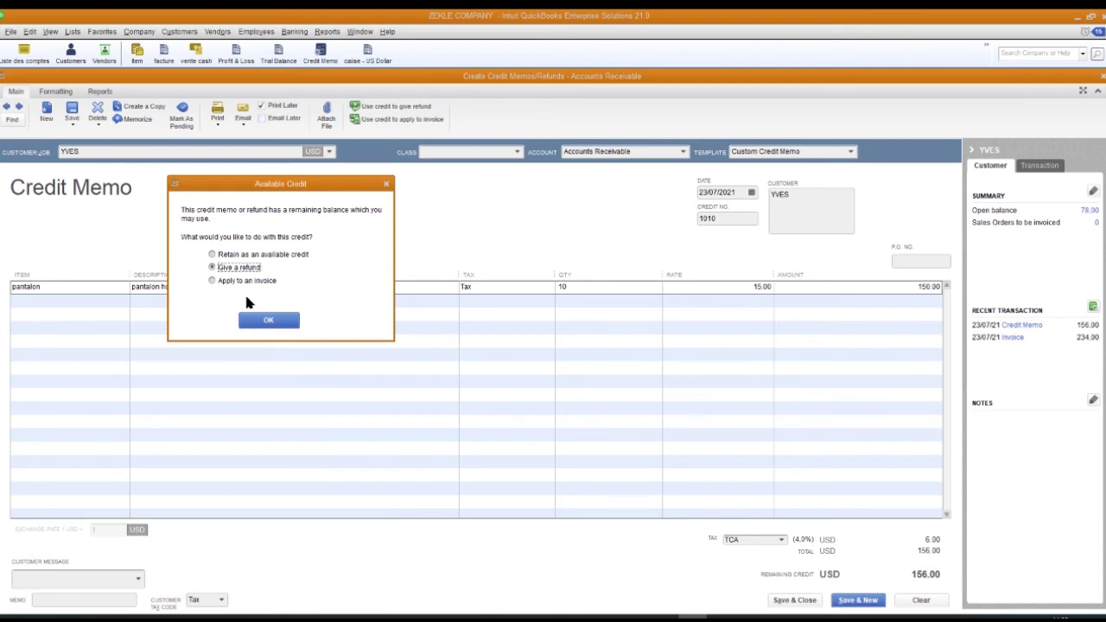
Apply the credit memo's remaining balance to the customer's invoice, and close the blank credit memo form.
{"action": "left_click", "coordinate": [211, 281]}
{"action": "left_click", "coordinate": [268, 320]}
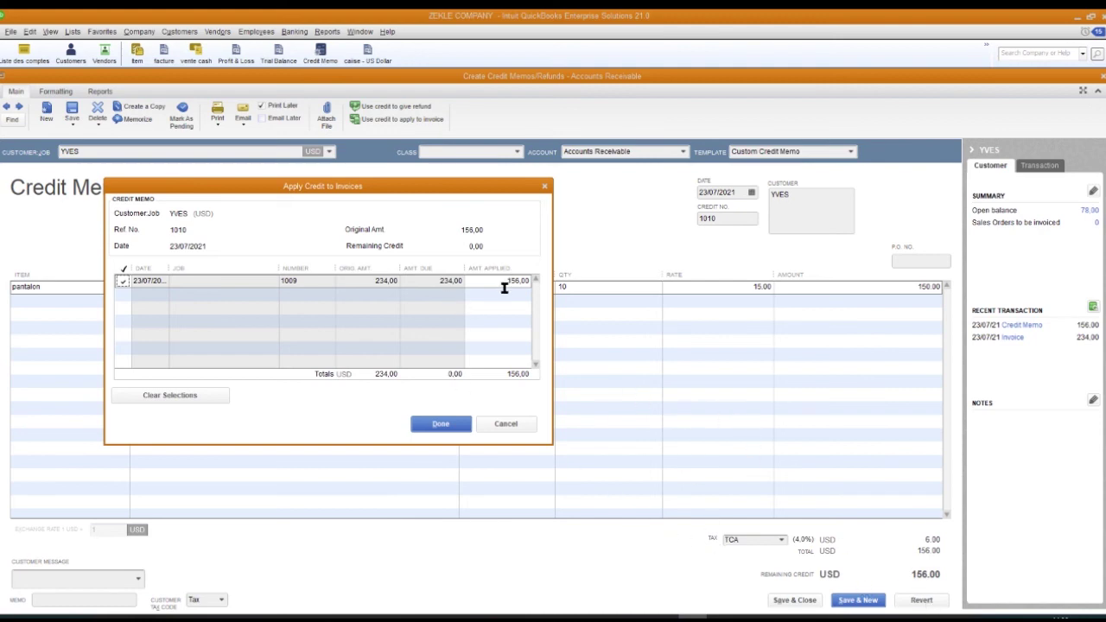
{"action": "left_click", "coordinate": [442, 424]}
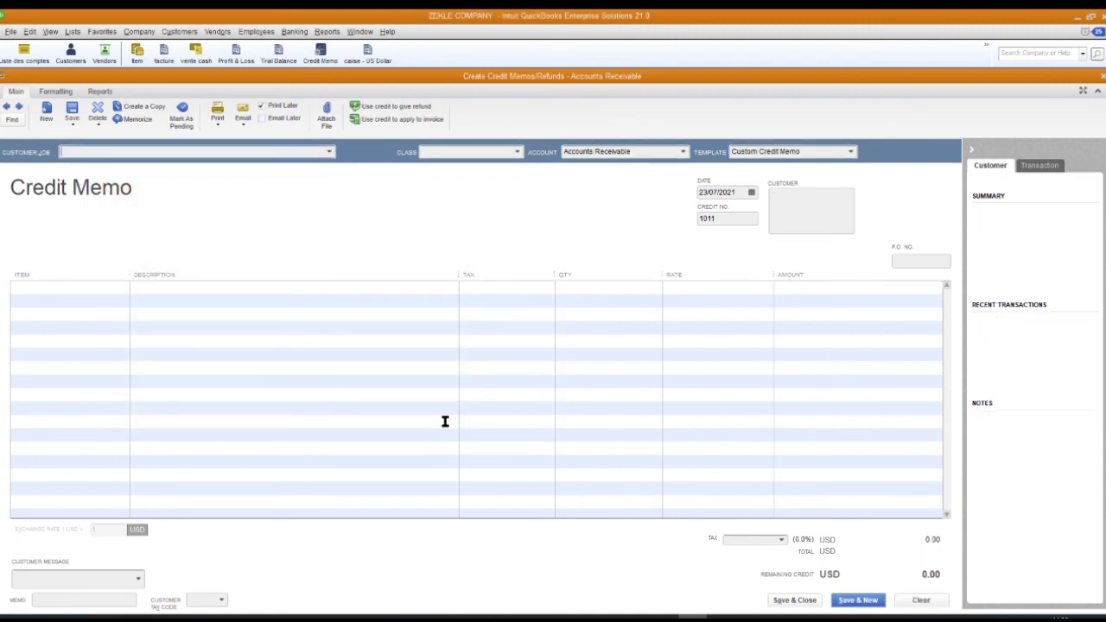
{"action": "left_click", "coordinate": [789, 600]}
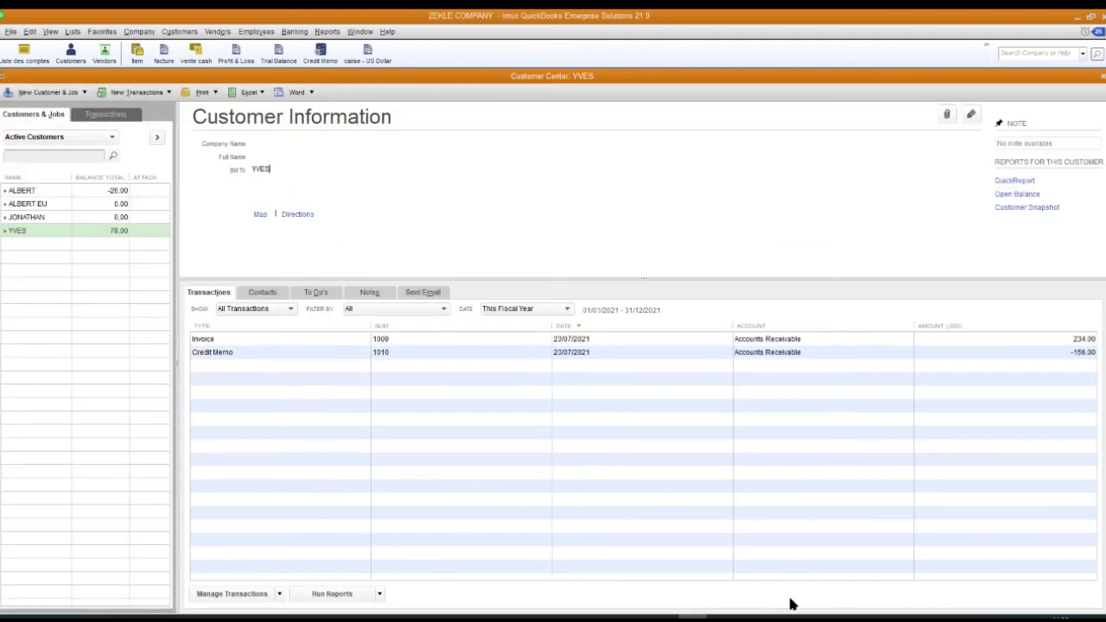
Open the customer's invoice from the transaction list to check its payments applied and balance due, and close it.
{"action": "left_click", "coordinate": [41, 245]}
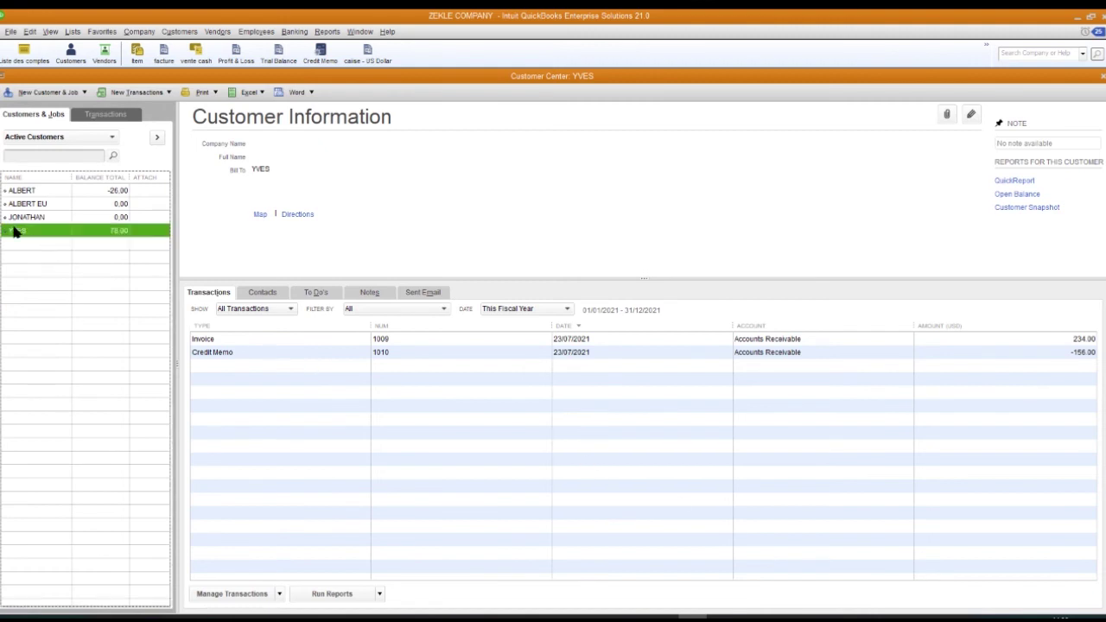
{"action": "left_click", "coordinate": [217, 345]}
{"action": "left_click", "coordinate": [214, 356]}
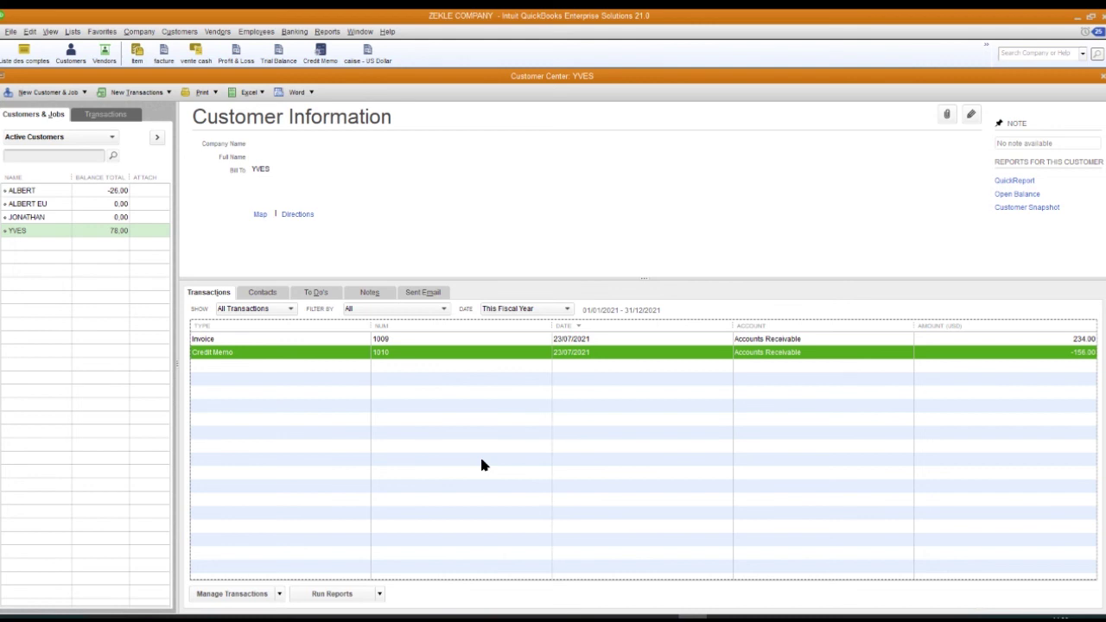
{"action": "left_click", "coordinate": [214, 339]}
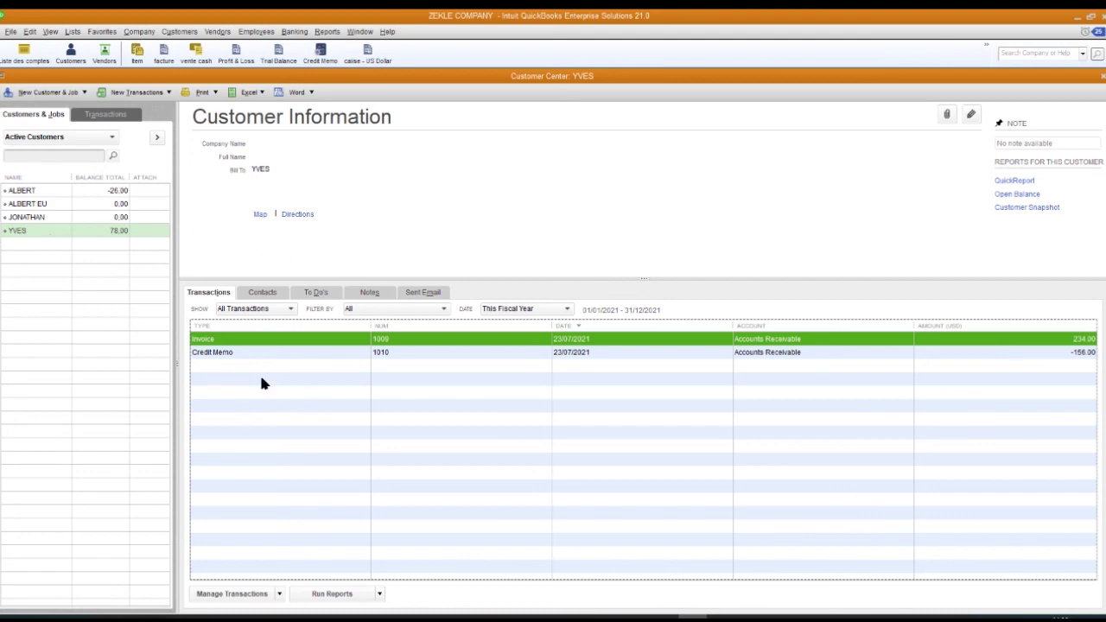
{"action": "double_click", "coordinate": [222, 340]}
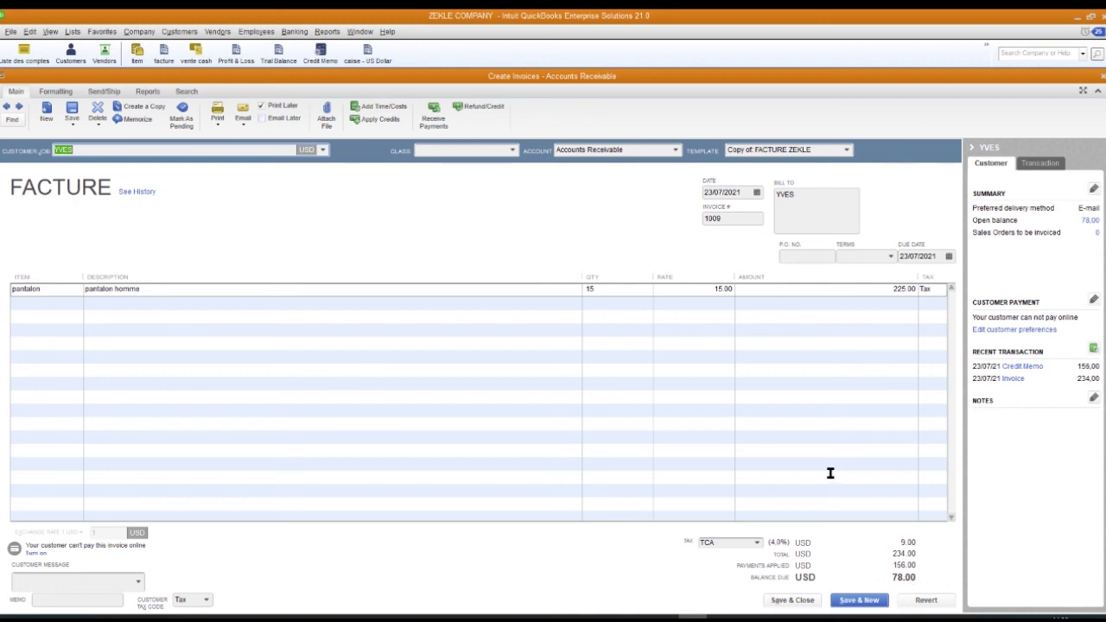
{"action": "left_click", "coordinate": [792, 600]}
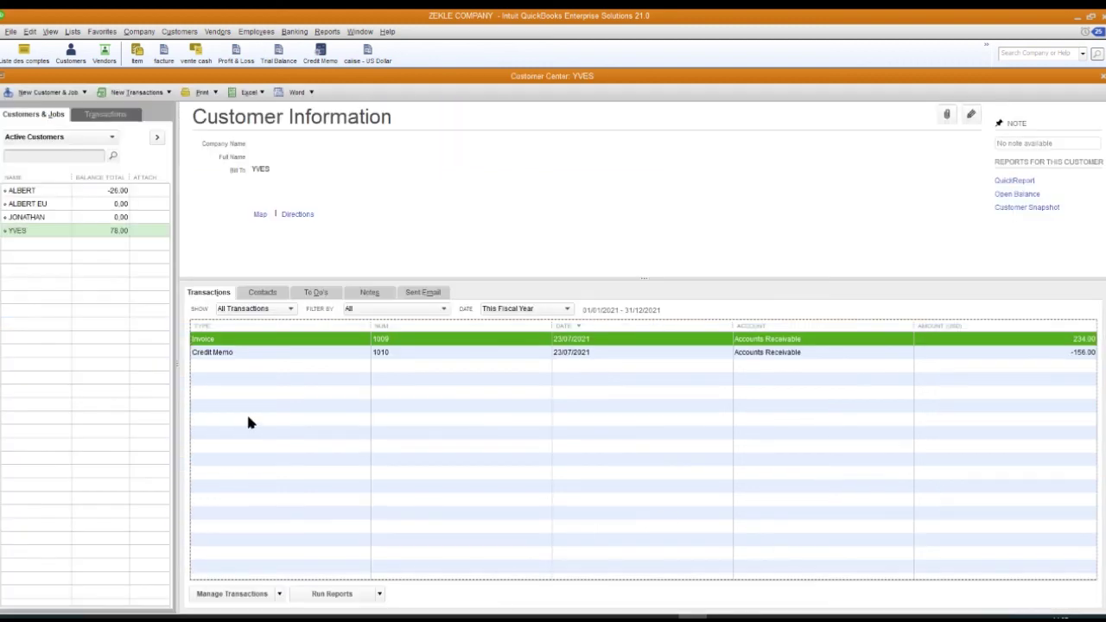
Open the customer's credit memo to check its remaining credit, close it and return to the customer's transaction list.
{"action": "left_click", "coordinate": [219, 352]}
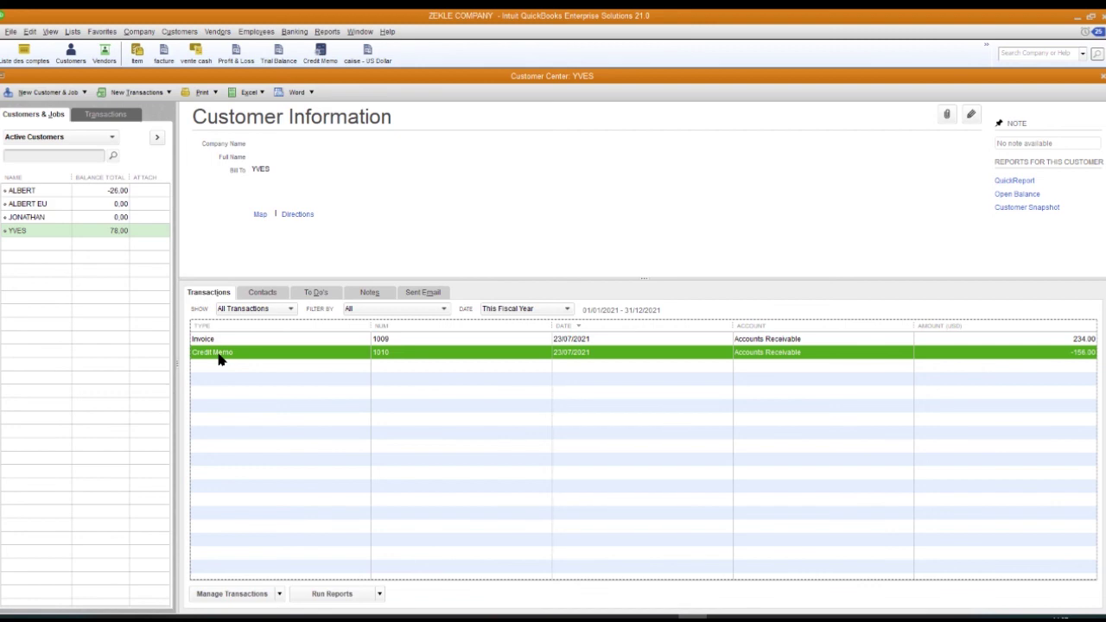
{"action": "double_click", "coordinate": [219, 353]}
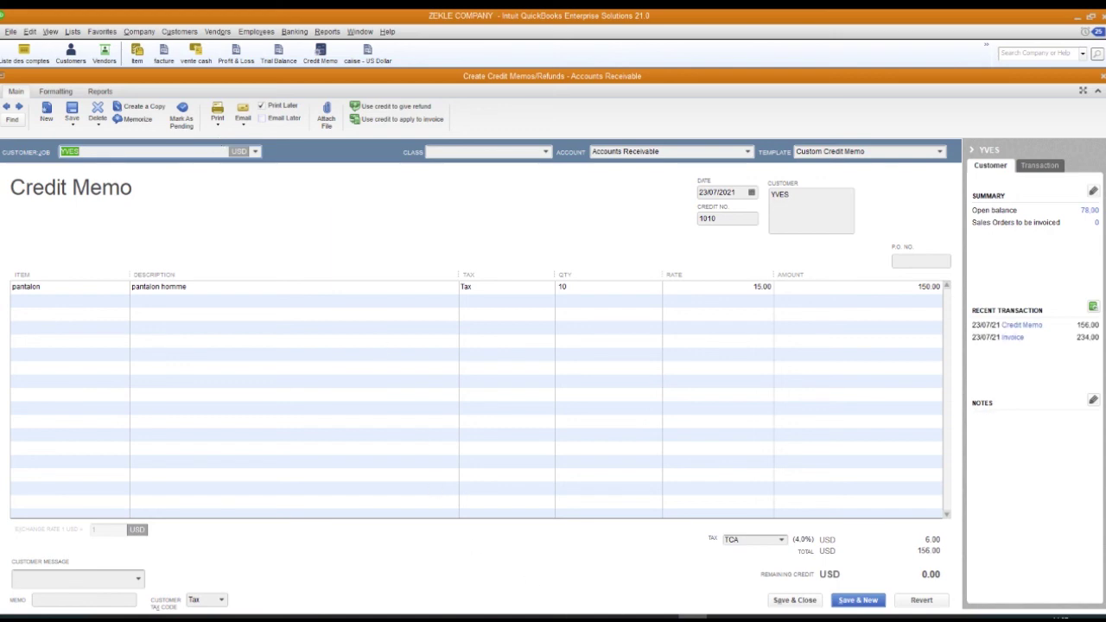
{"action": "left_click", "coordinate": [793, 599]}
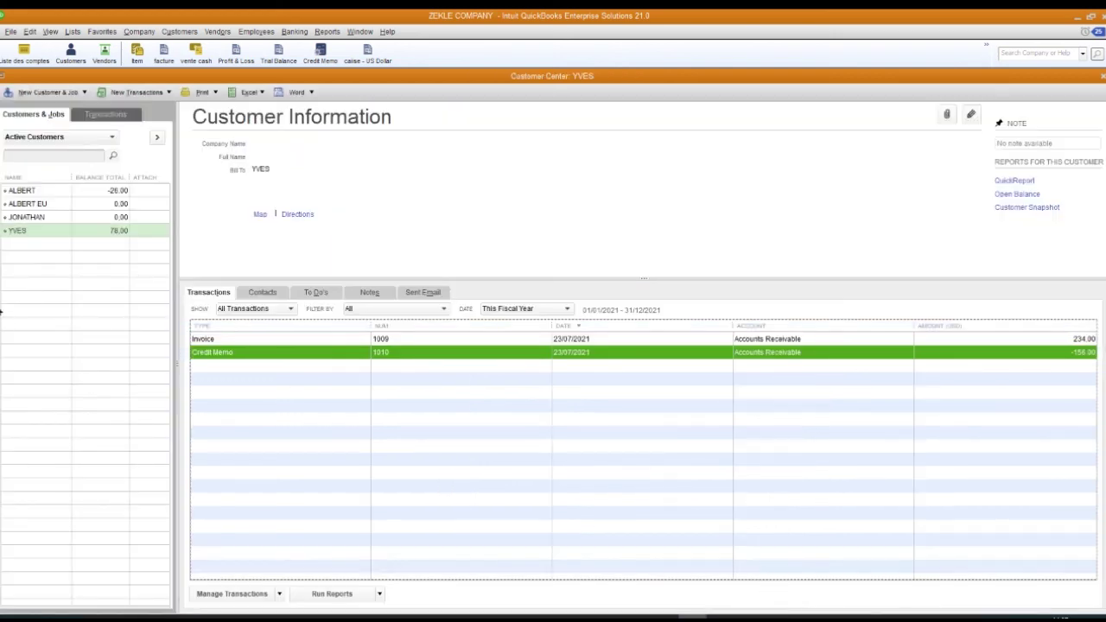
{"action": "left_click", "coordinate": [68, 321]}
{"action": "left_click", "coordinate": [35, 217]}
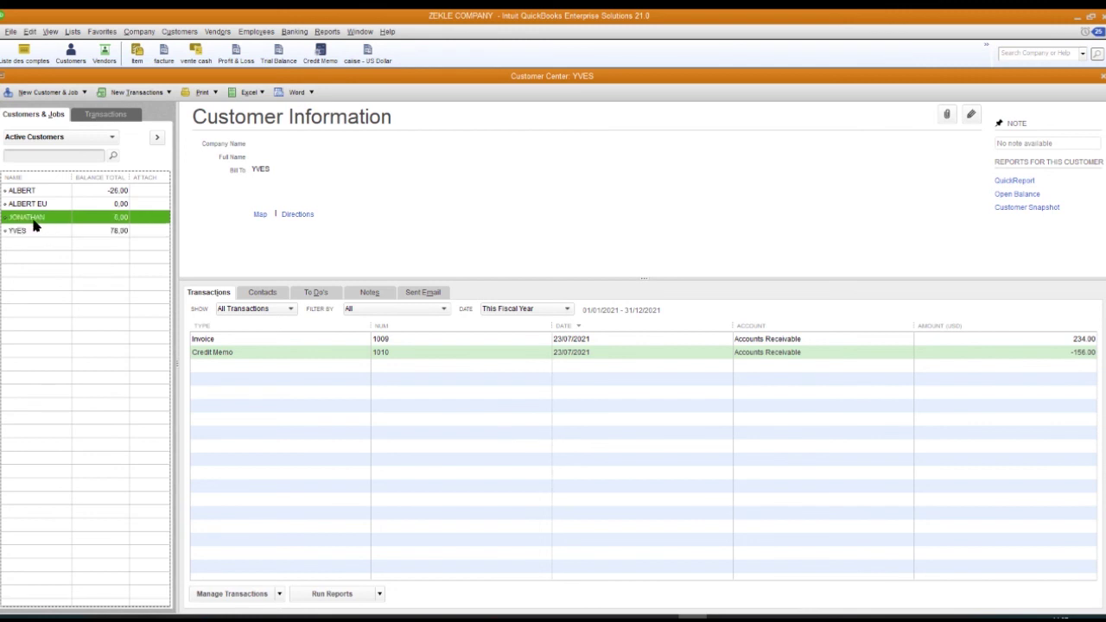
{"action": "left_click", "coordinate": [31, 230]}
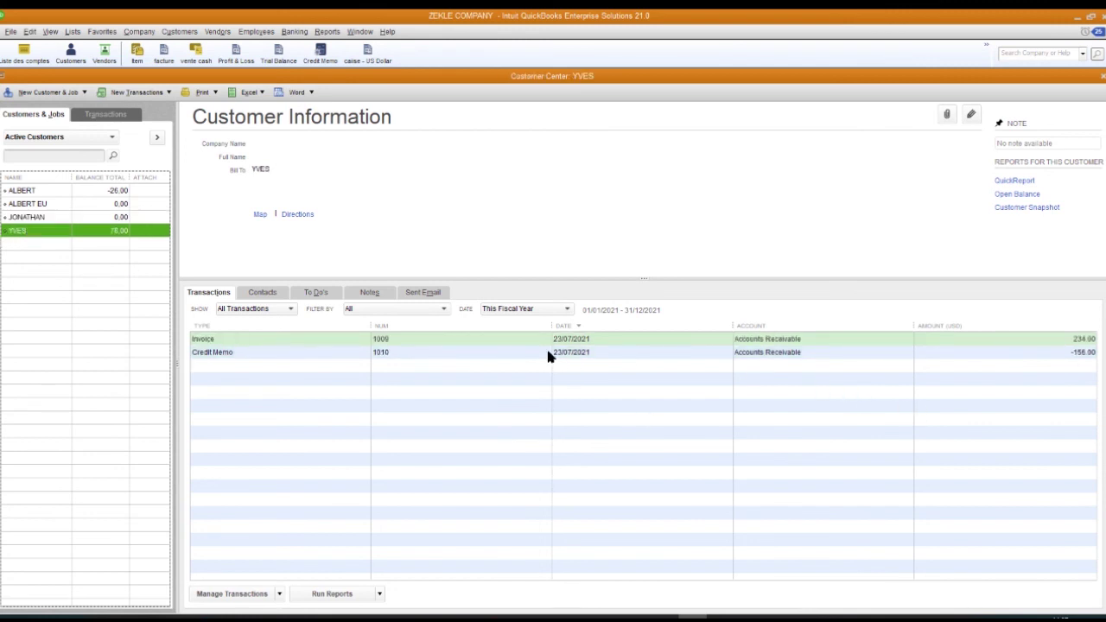